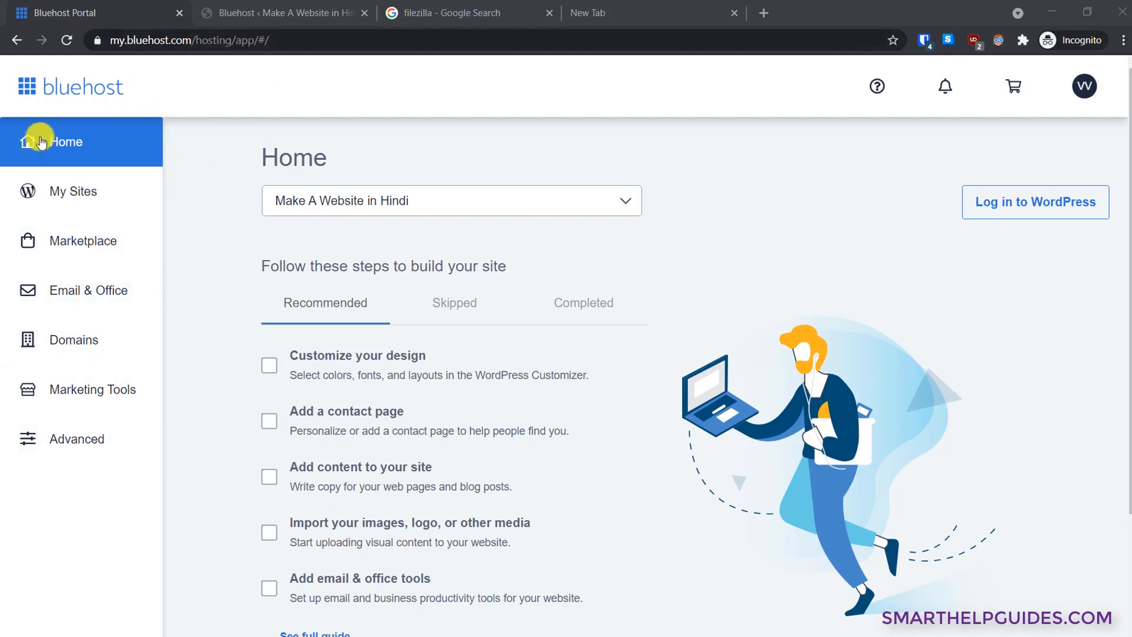
# Open the hosting account's File Manager from the advanced tools and go into the public_html folder.
pyautogui.click(54, 449)
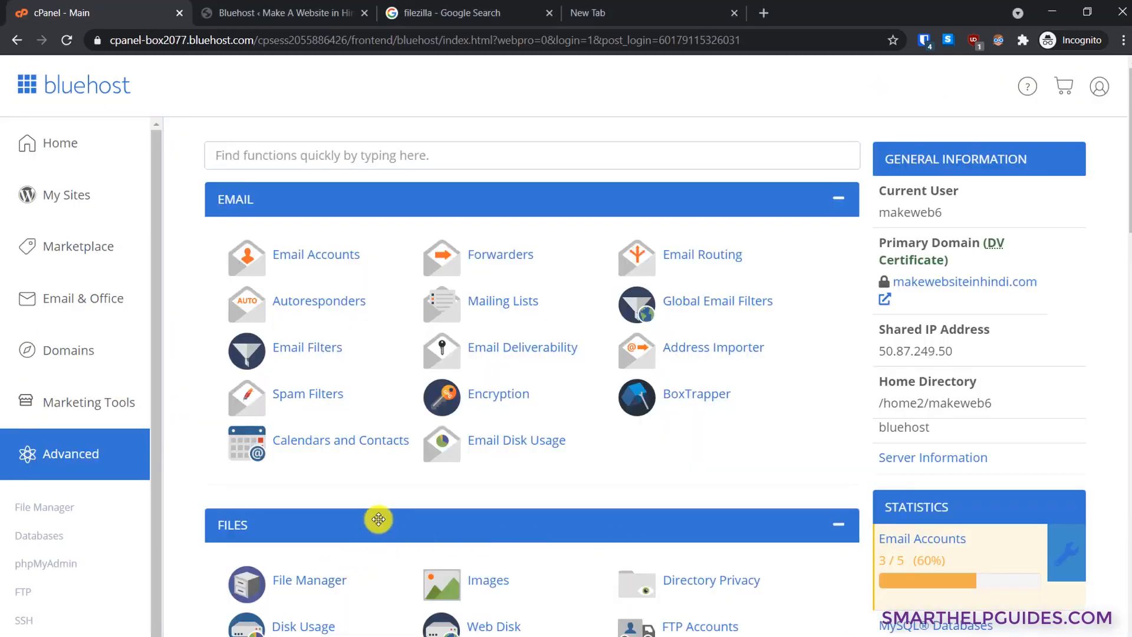
pyautogui.scroll(-3, 374, 518)
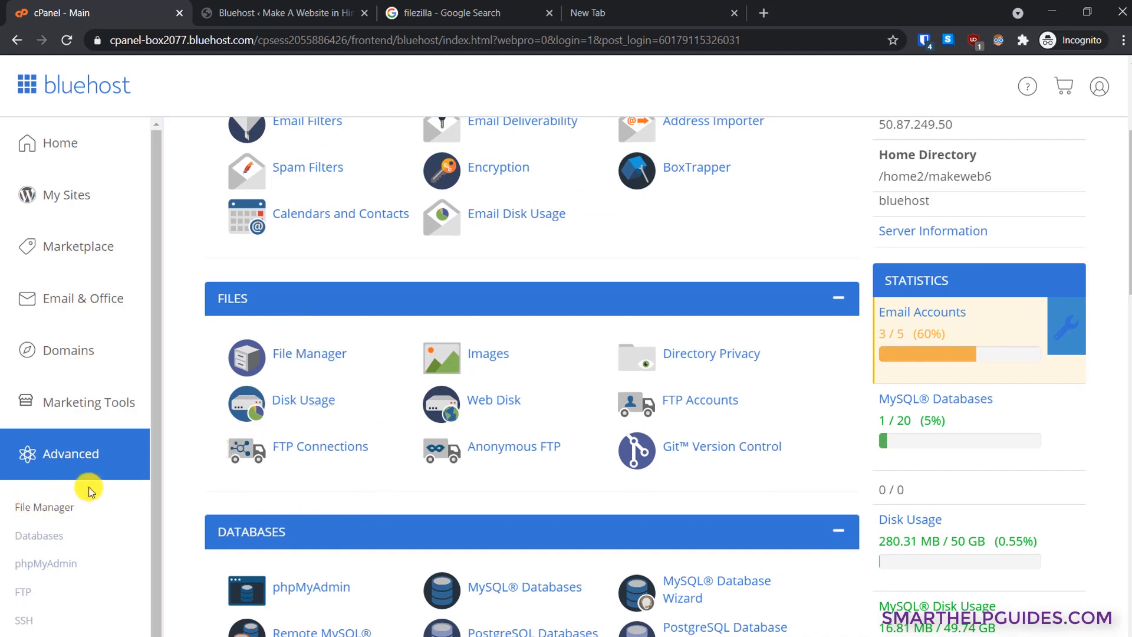
pyautogui.click(310, 354)
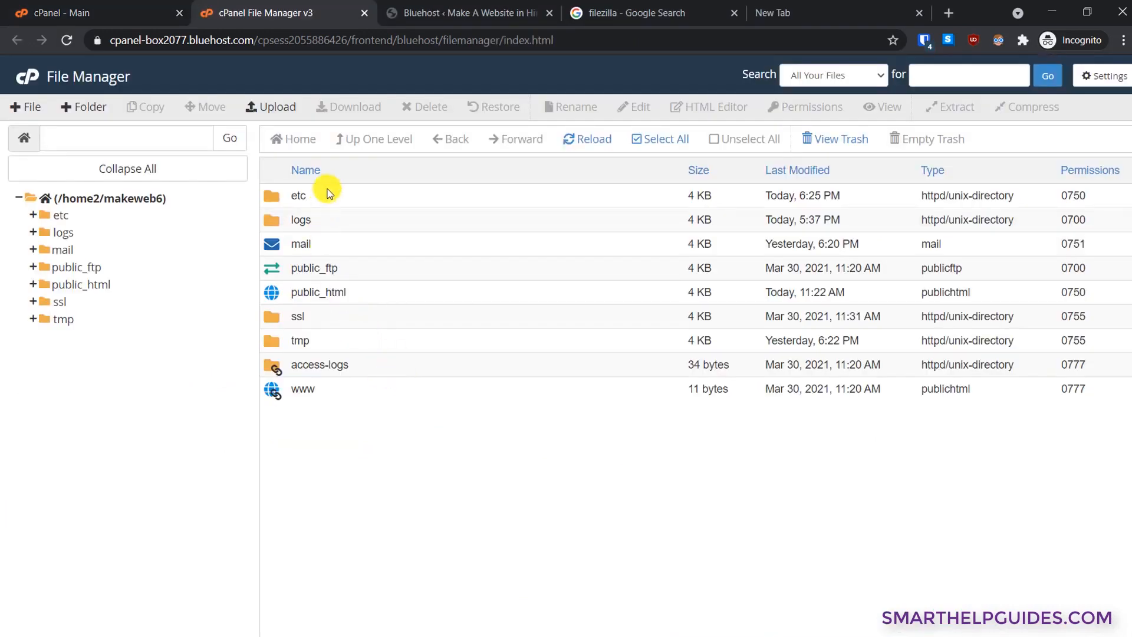
pyautogui.doubleClick(272, 292)
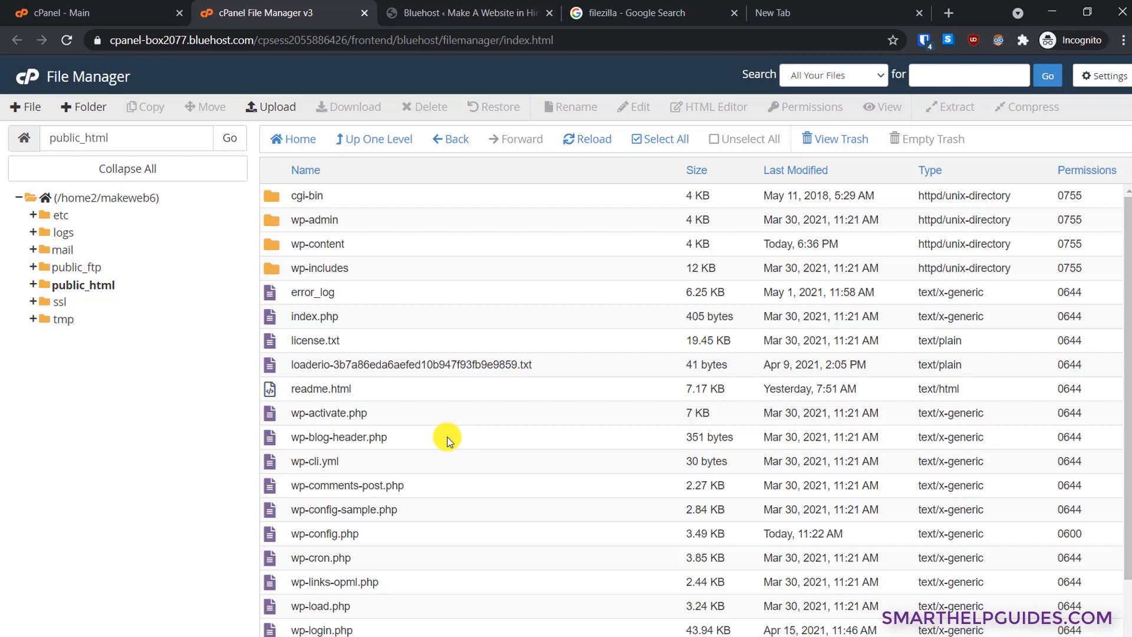
# Look through the files in public_html and its wp-content/uploads folder, and return to public_html.
pyautogui.scroll(-2, 448, 439)
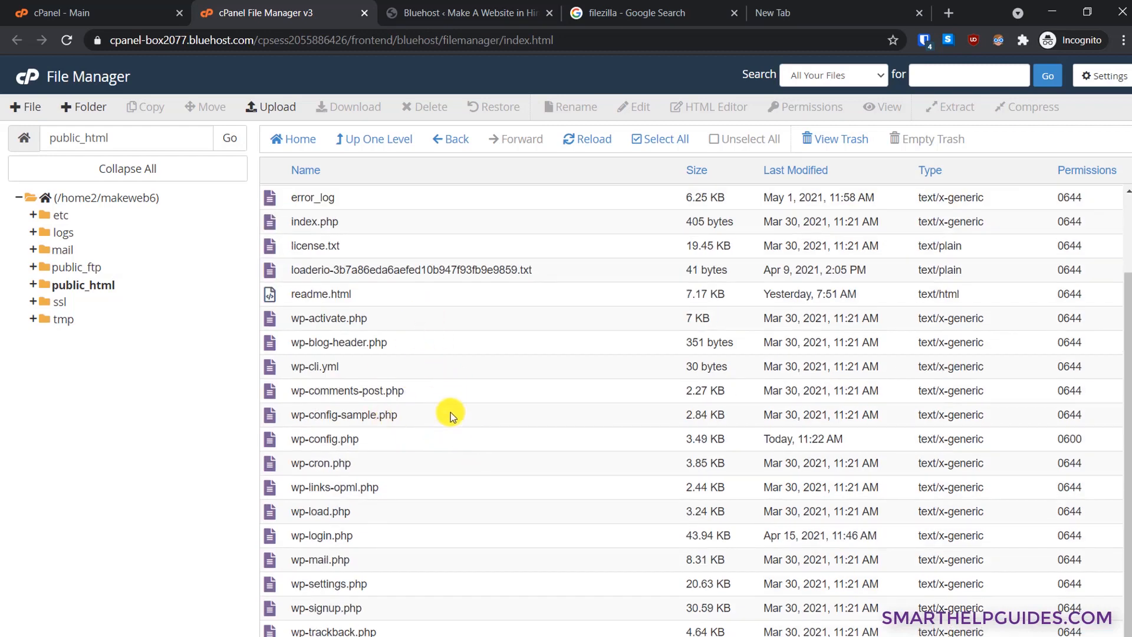
pyautogui.scroll(2, 449, 412)
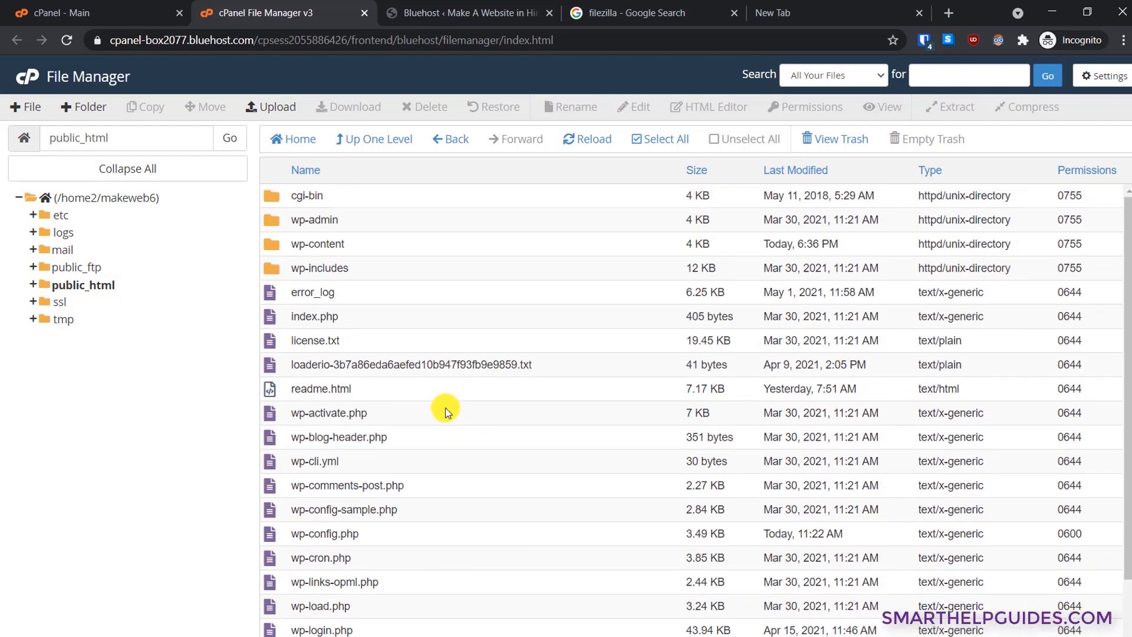
pyautogui.doubleClick(268, 242)
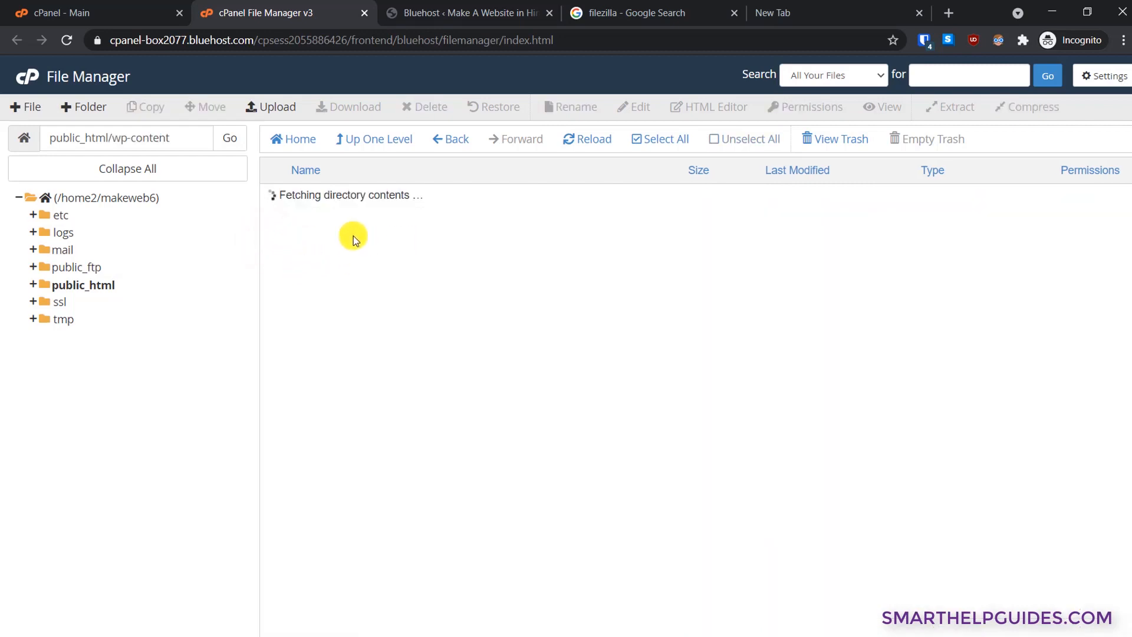
pyautogui.doubleClick(270, 318)
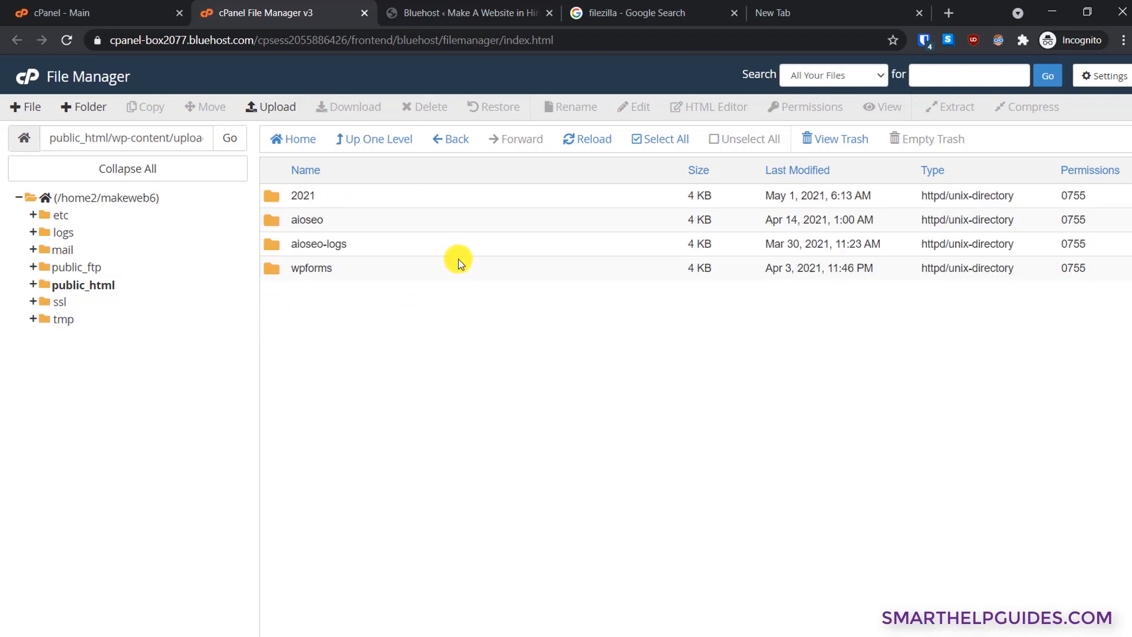
pyautogui.click(342, 142)
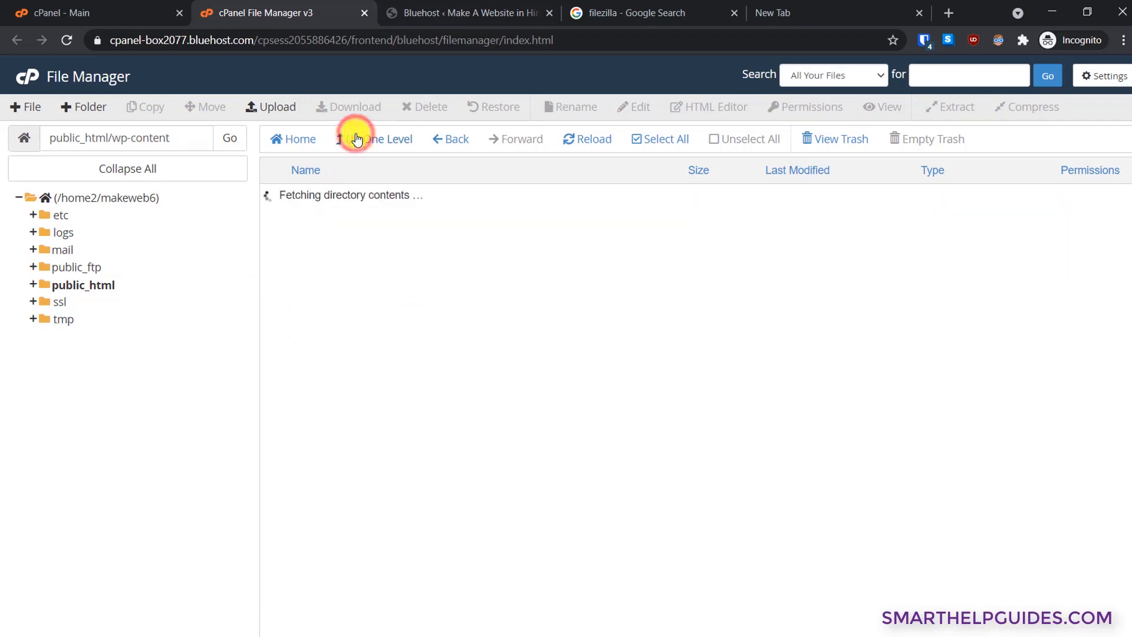
pyautogui.click(354, 139)
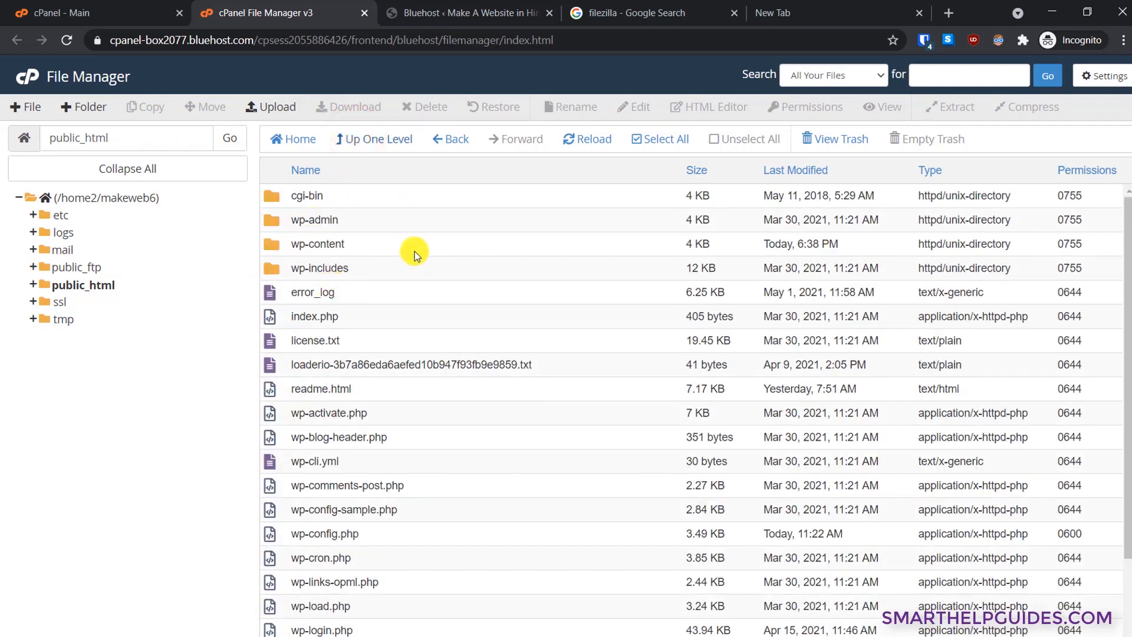
pyautogui.scroll(-2, 415, 251)
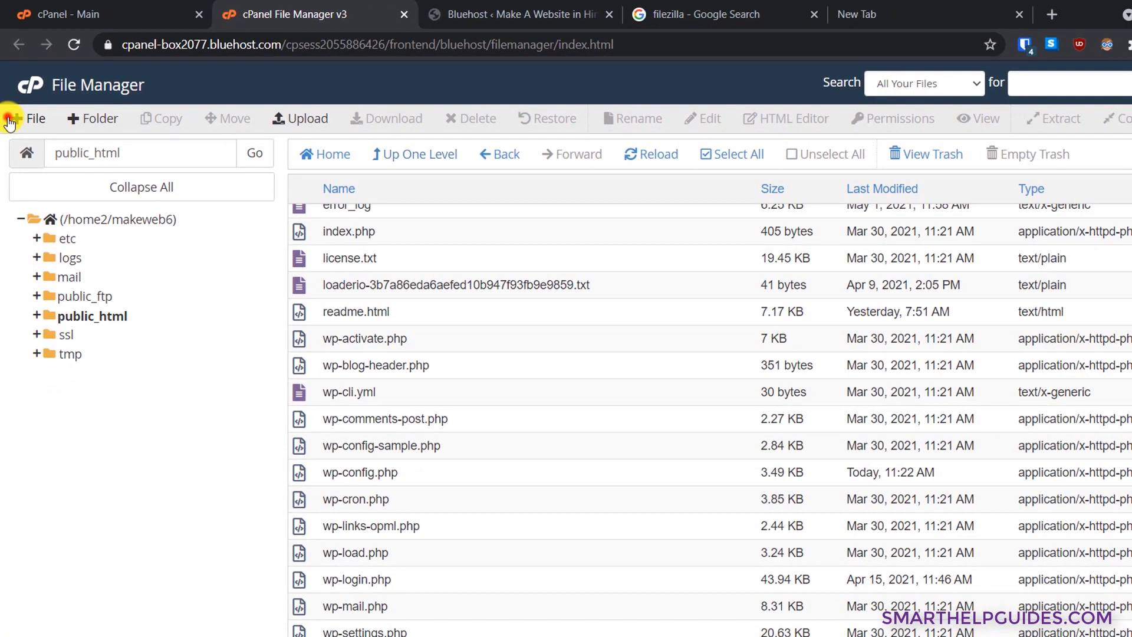
pyautogui.click(32, 170)
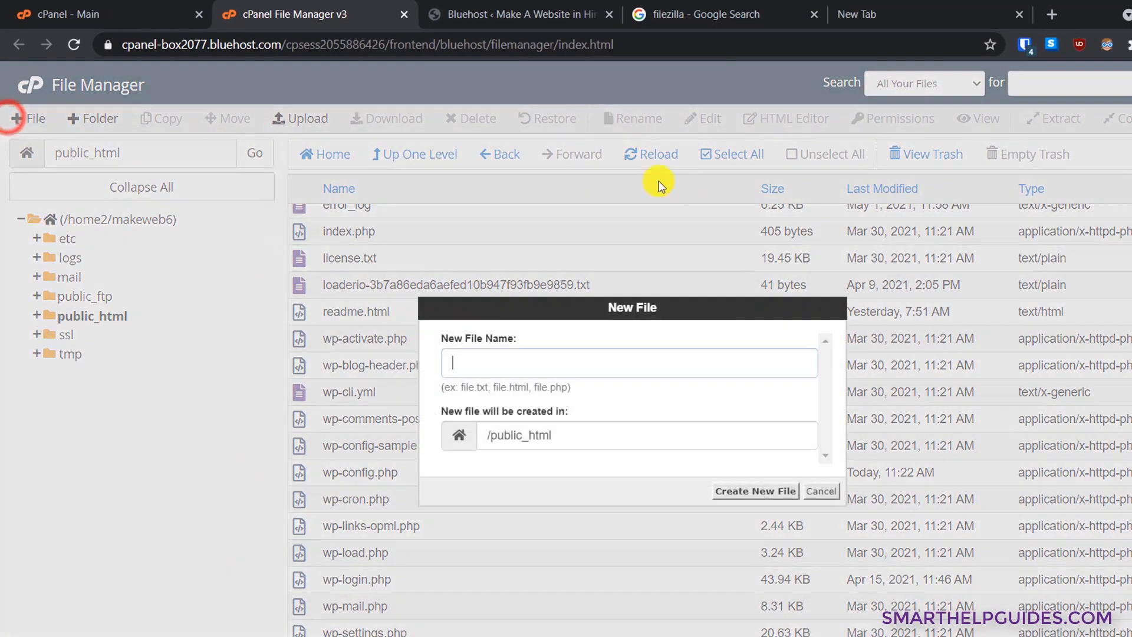
pyautogui.click(822, 491)
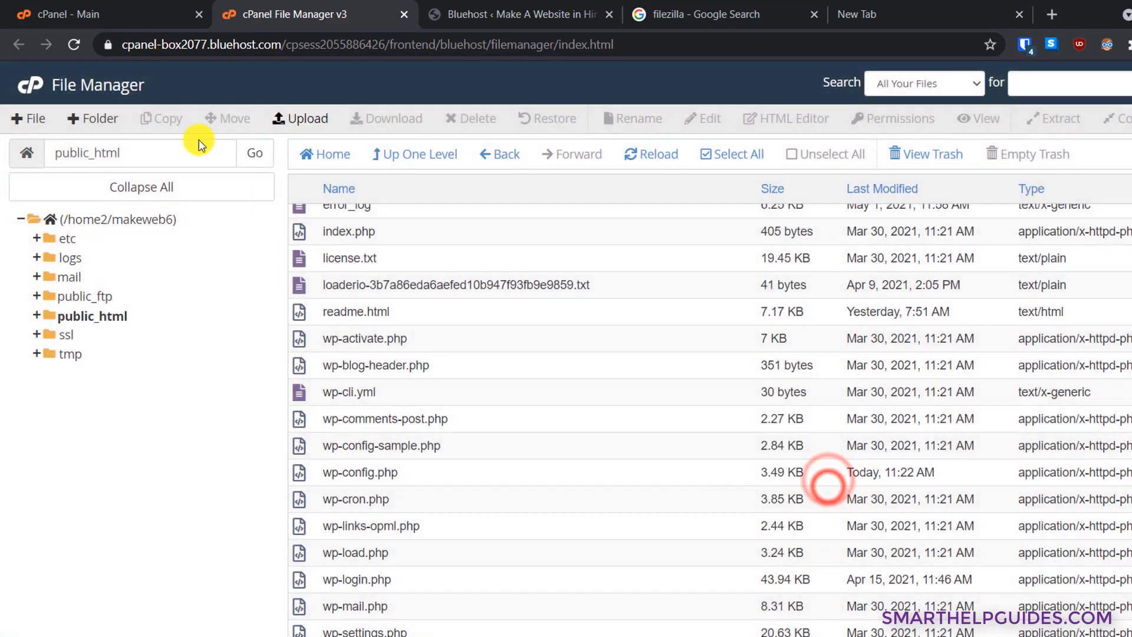
# Create a folder named "New folder" in public_html and open it.
pyautogui.click(81, 119)
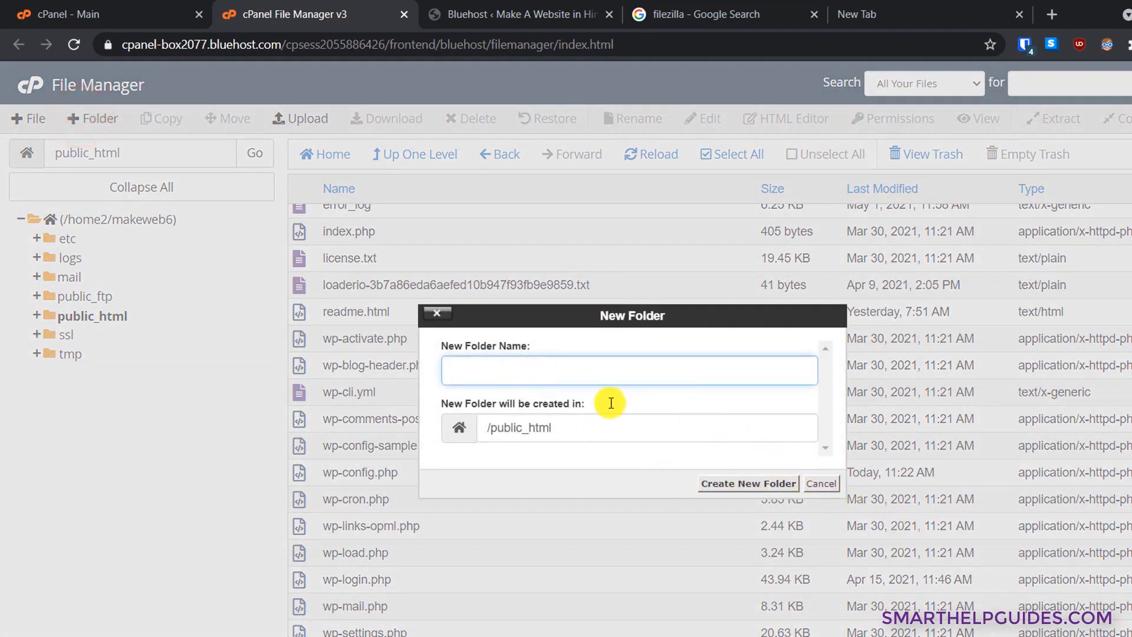
pyautogui.write('New folder')
pyautogui.click(760, 483)
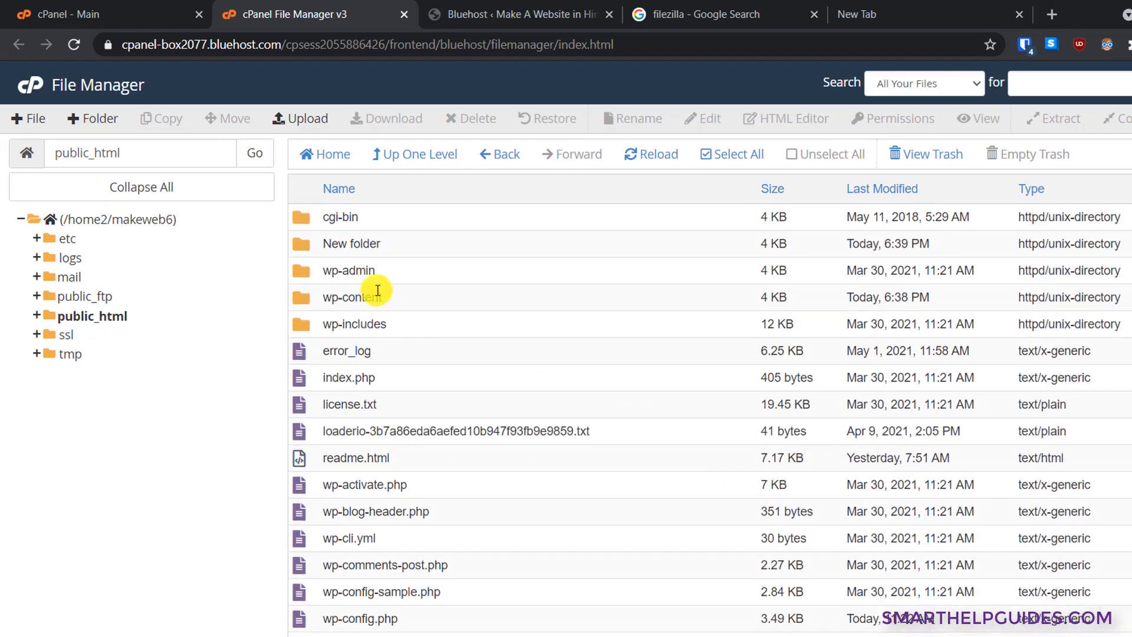
pyautogui.click(302, 244)
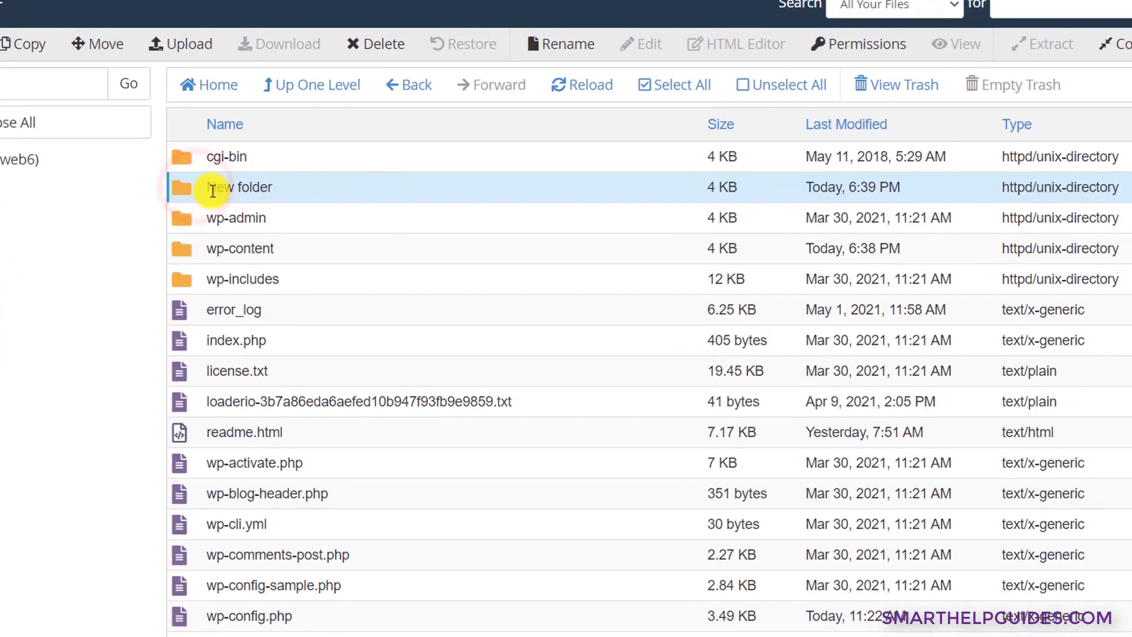
pyautogui.doubleClick(187, 191)
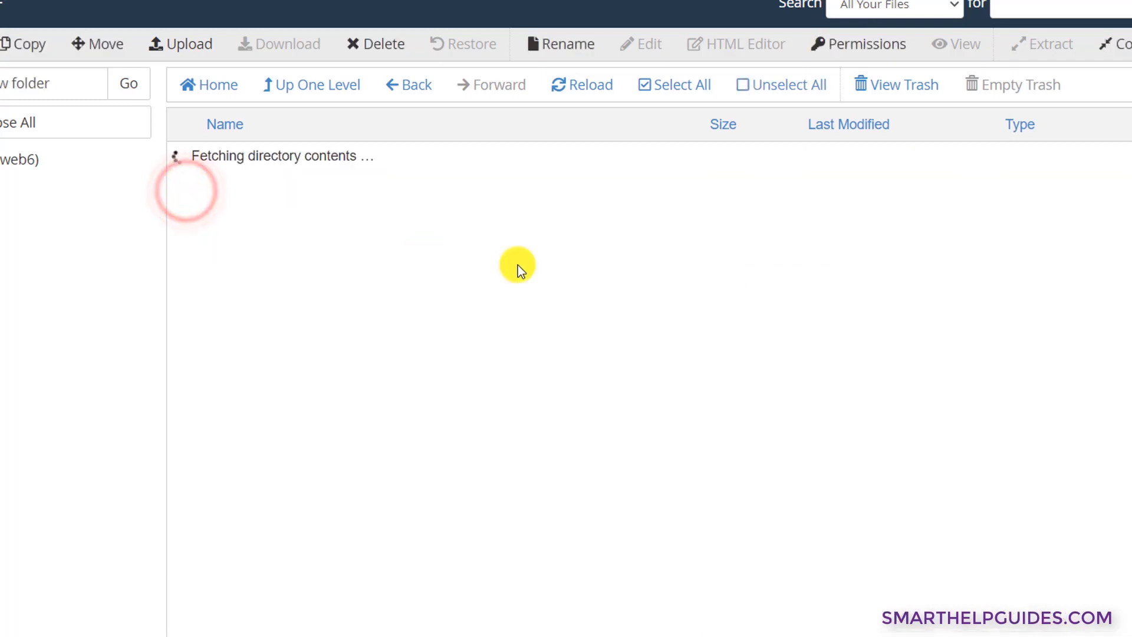
pyautogui.click(513, 271)
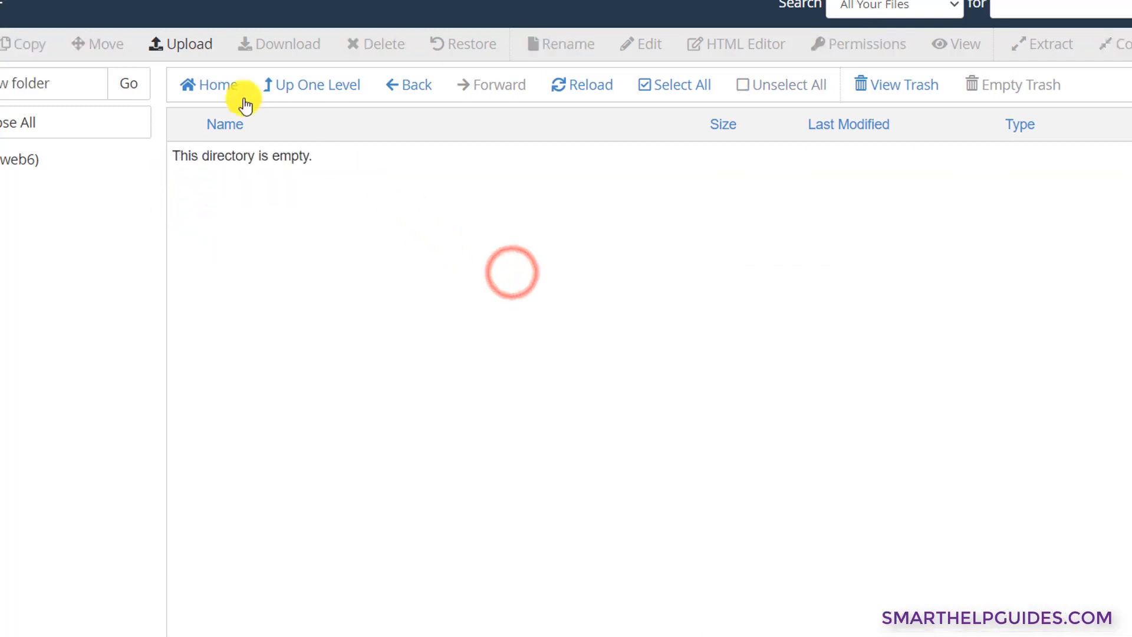
# Upload trial.txt from the local Easywp pictures folder into "New folder", return to that folder and reload its listing.
pyautogui.click(178, 45)
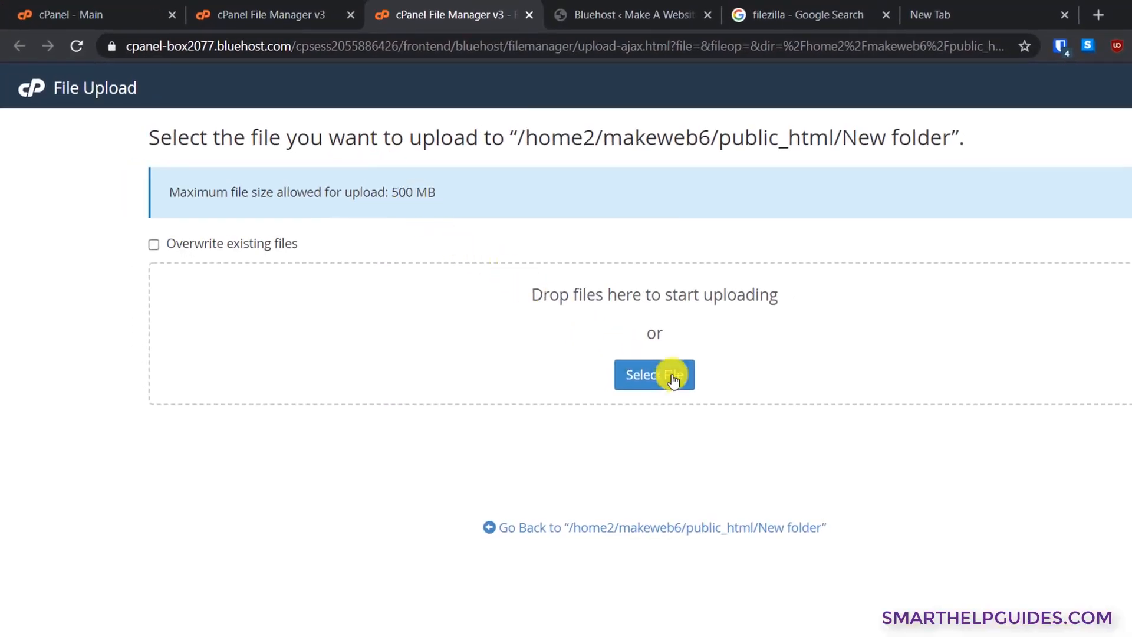
pyautogui.click(675, 376)
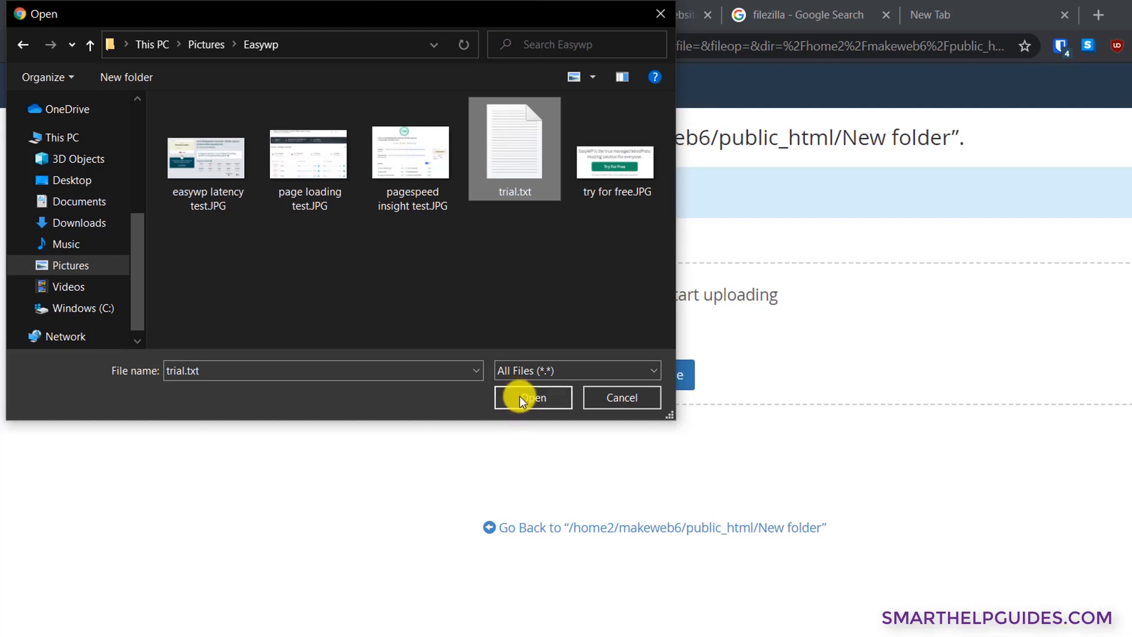
pyautogui.click(518, 395)
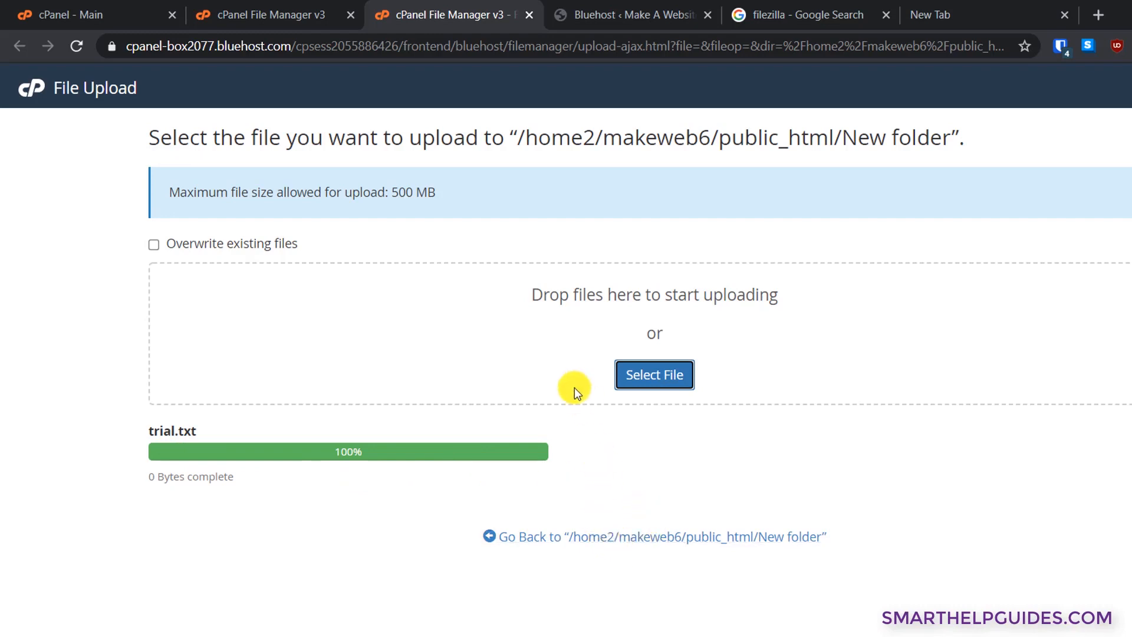
pyautogui.click(584, 537)
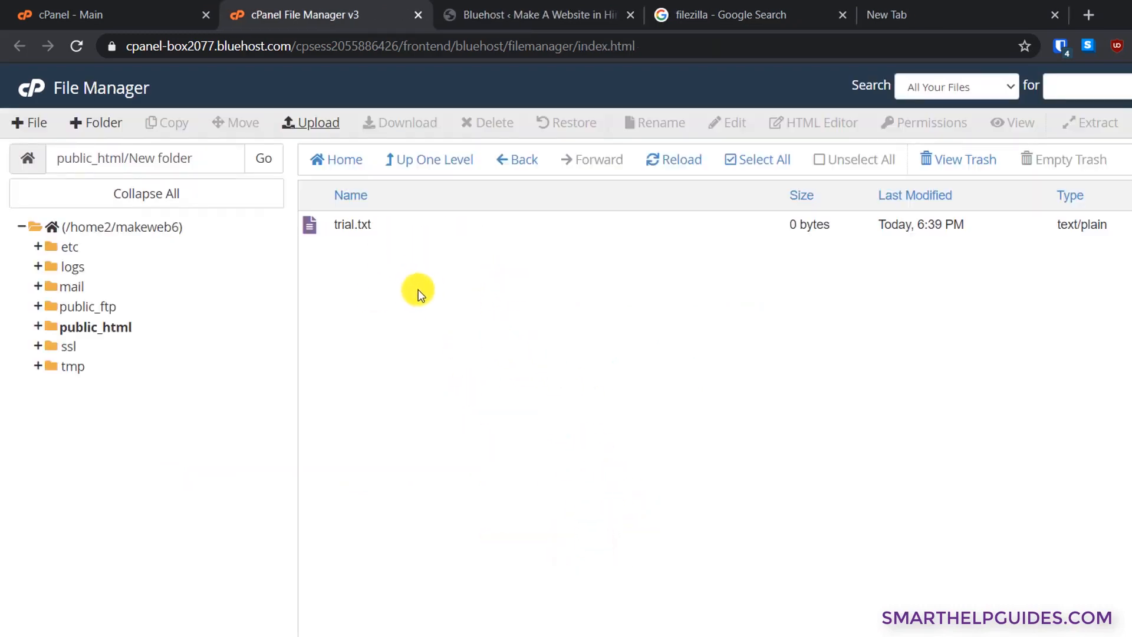
pyautogui.click(419, 290)
pyautogui.click(657, 160)
pyautogui.click(427, 306)
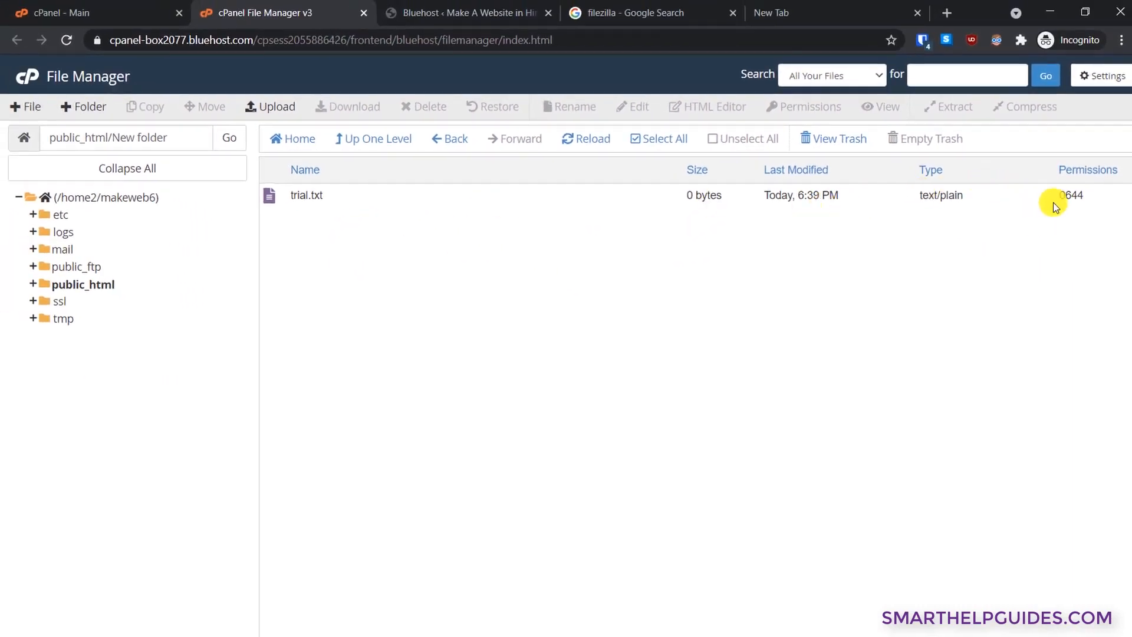
# Edit trial.txt so that it contains the text "Test", save the changes and close the editor.
pyautogui.click(277, 200)
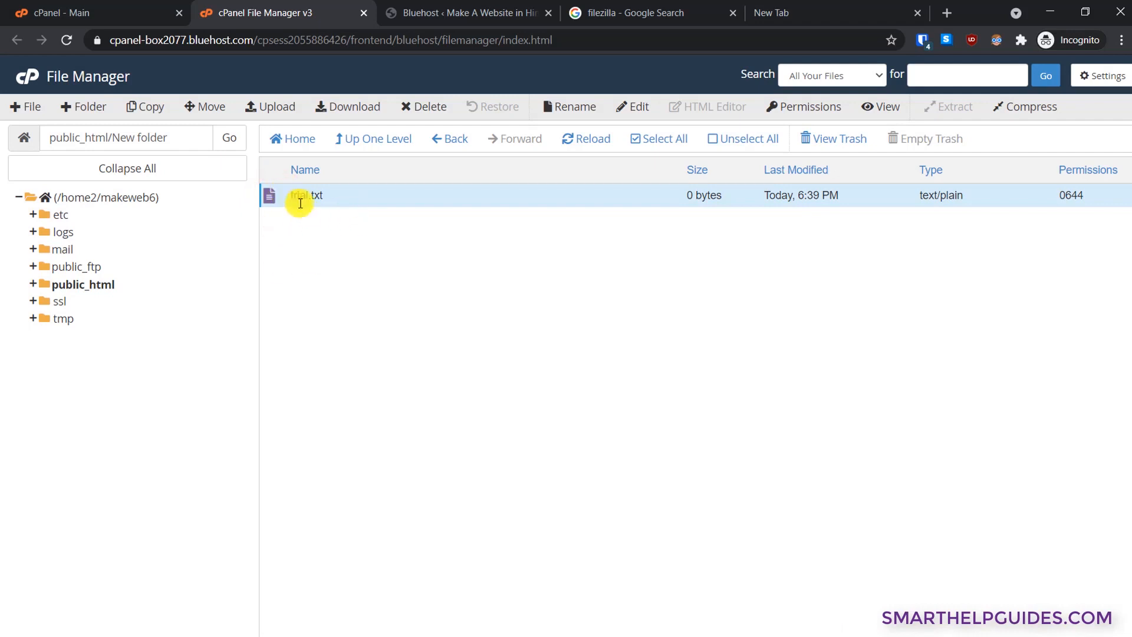
pyautogui.doubleClick(302, 197)
pyautogui.click(447, 289)
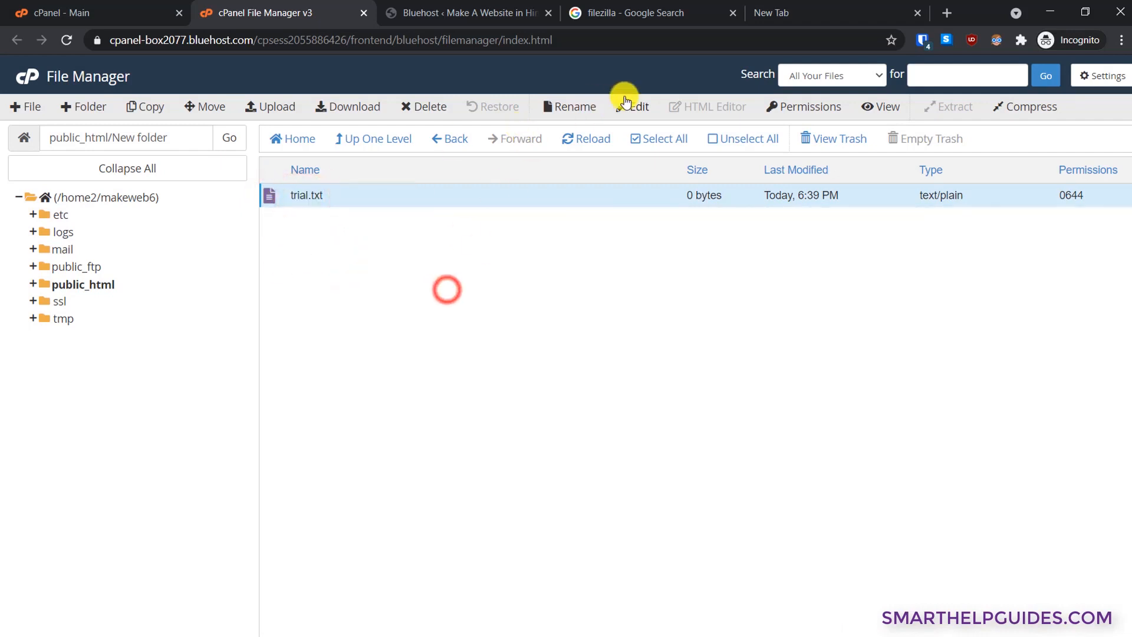
pyautogui.click(636, 107)
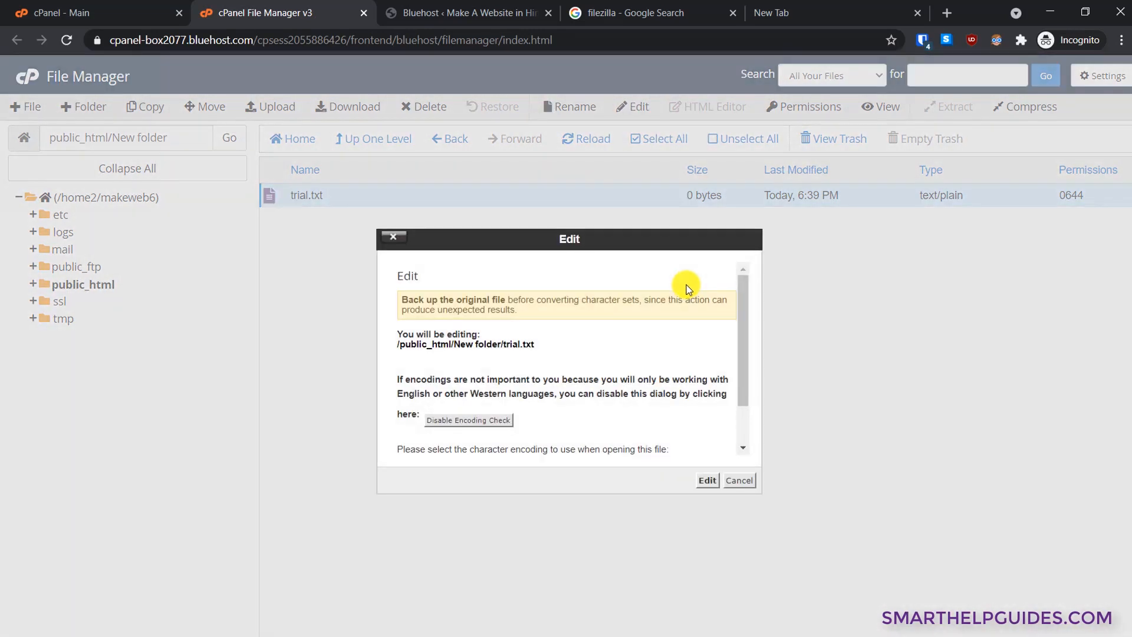
pyautogui.click(707, 480)
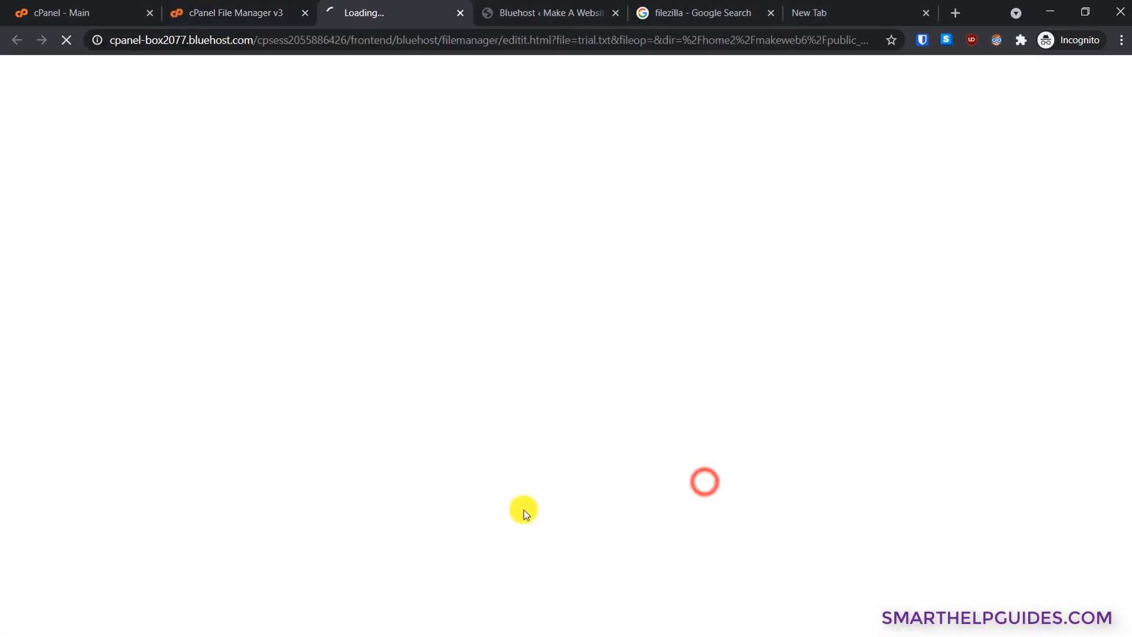
pyautogui.click(311, 186)
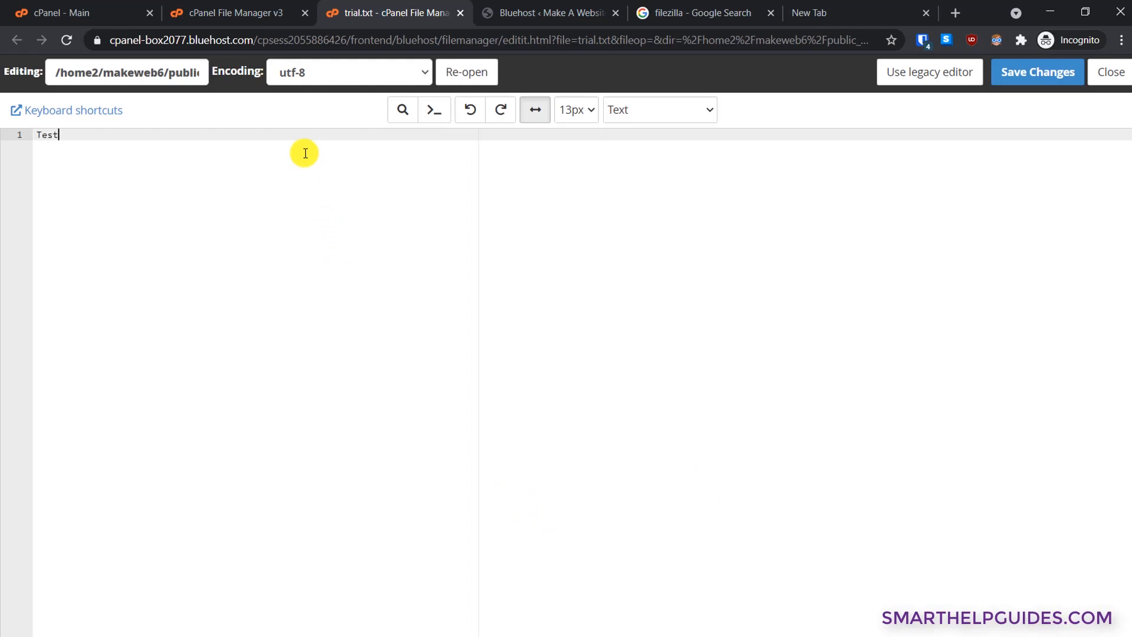
pyautogui.write('Test')
pyautogui.click(1011, 75)
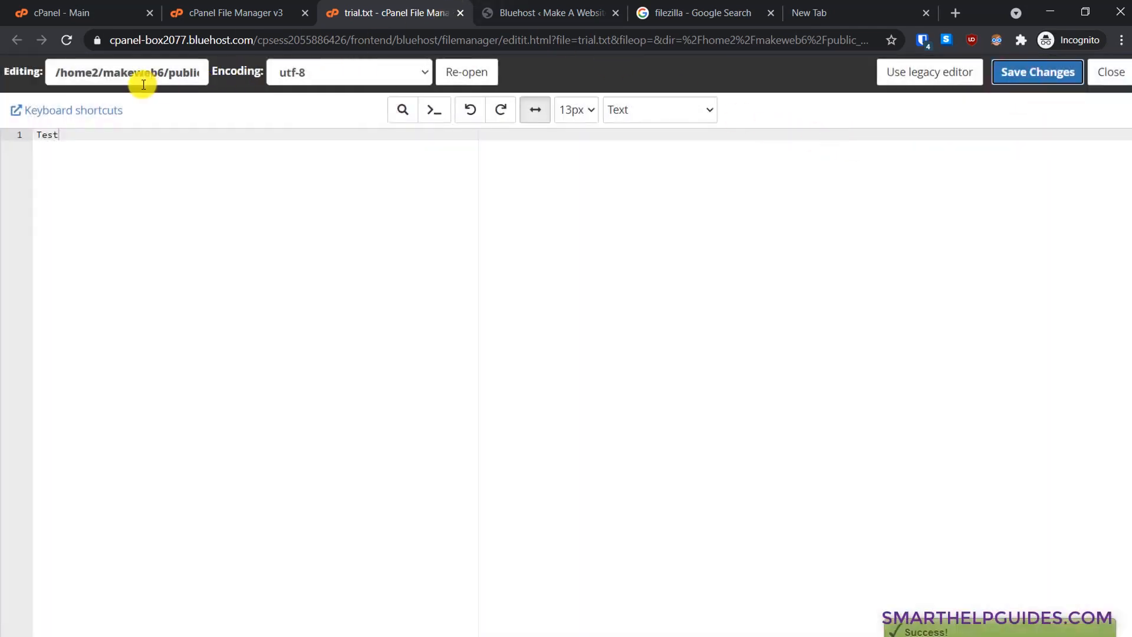
pyautogui.click(460, 13)
pyautogui.click(302, 269)
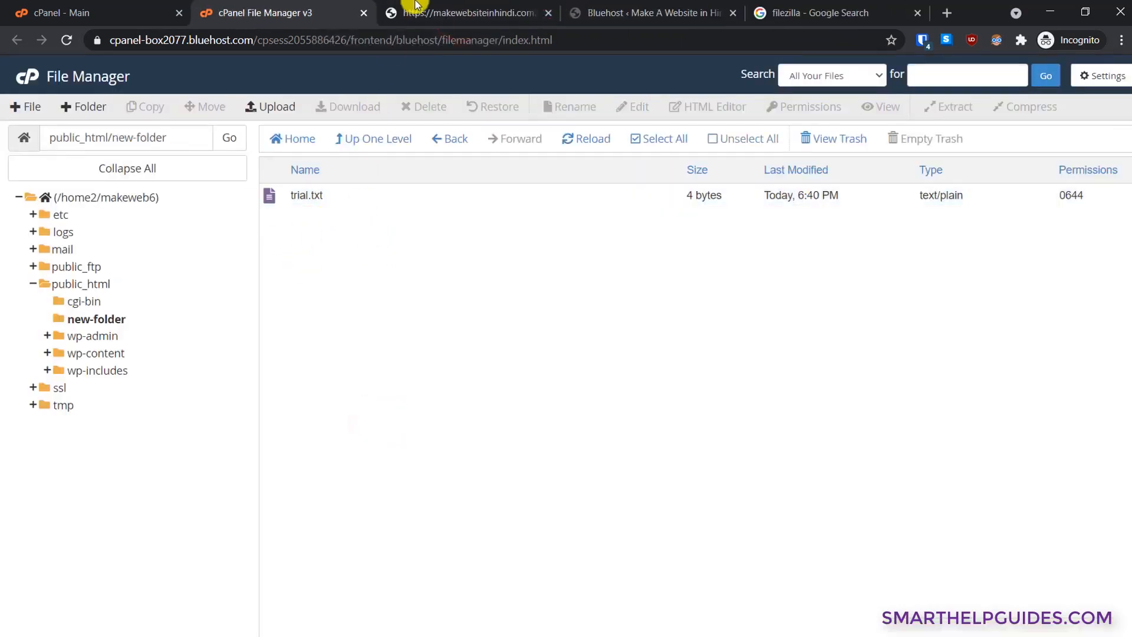
# View the published file at makewebsiteinhindi.com/new-folder/trial.txt, check its address, and return to the File Manager.
pyautogui.click(435, 6)
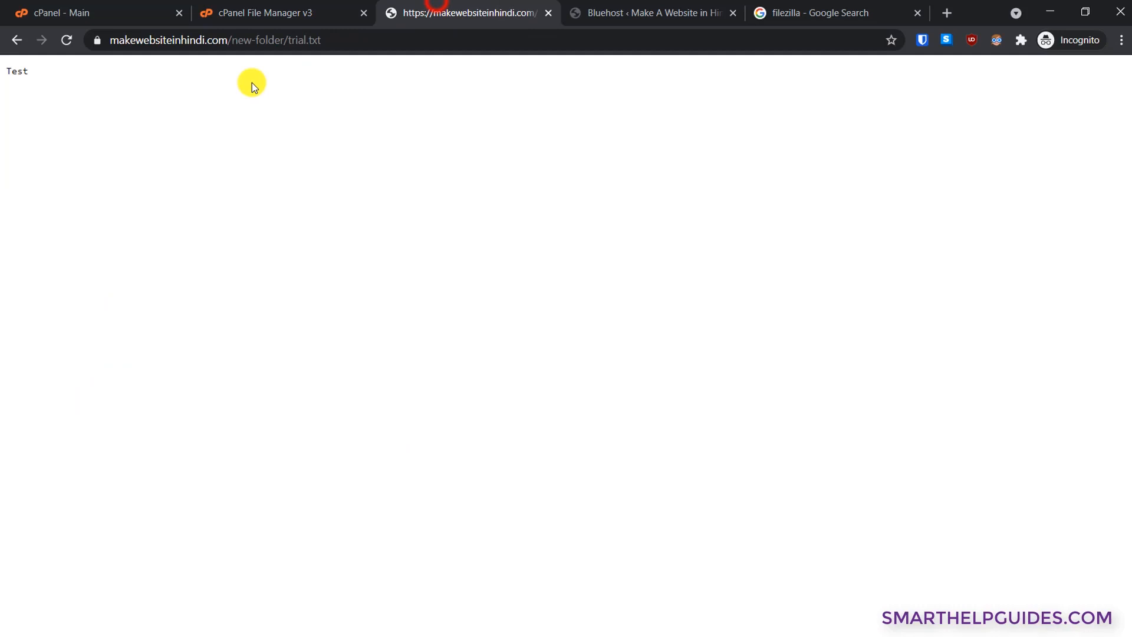
pyautogui.click(359, 46)
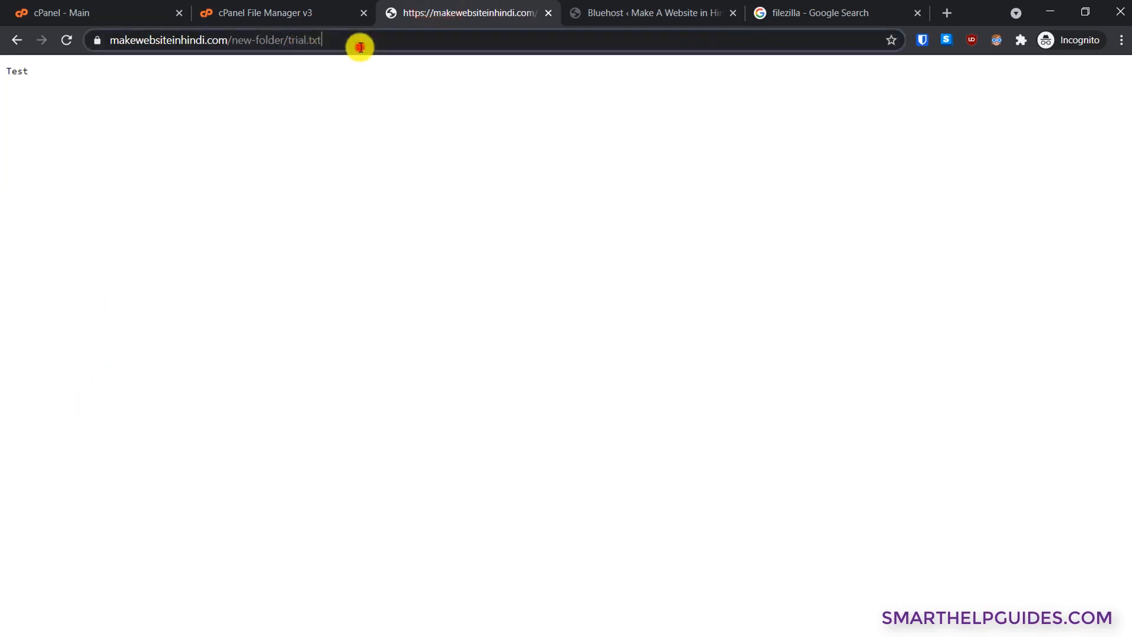
pyautogui.click(228, 45)
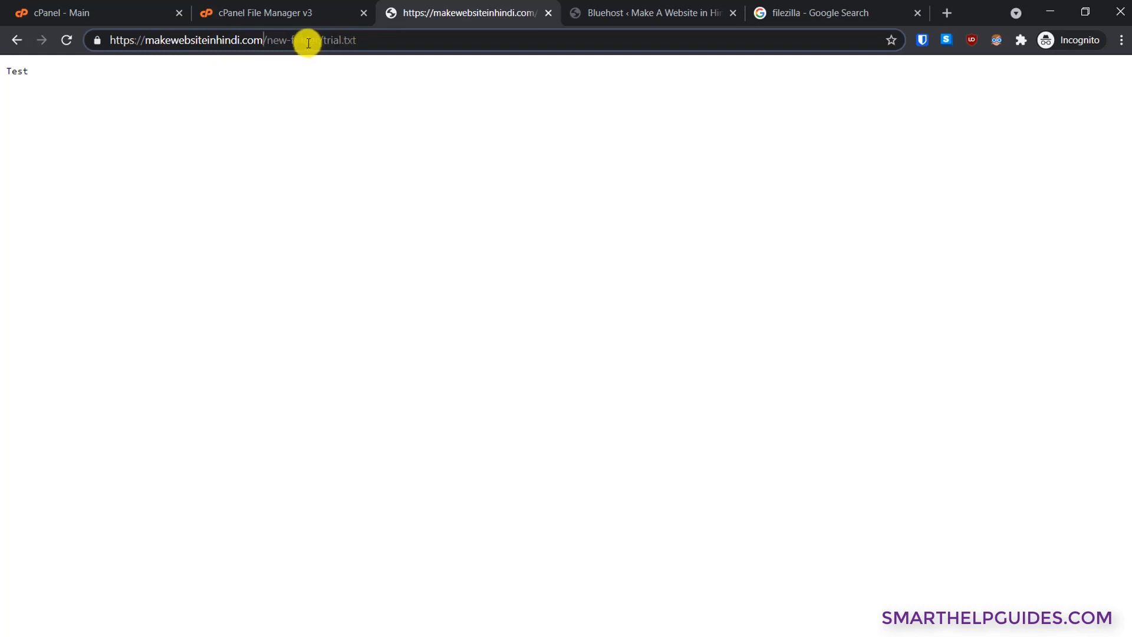
pyautogui.click(370, 107)
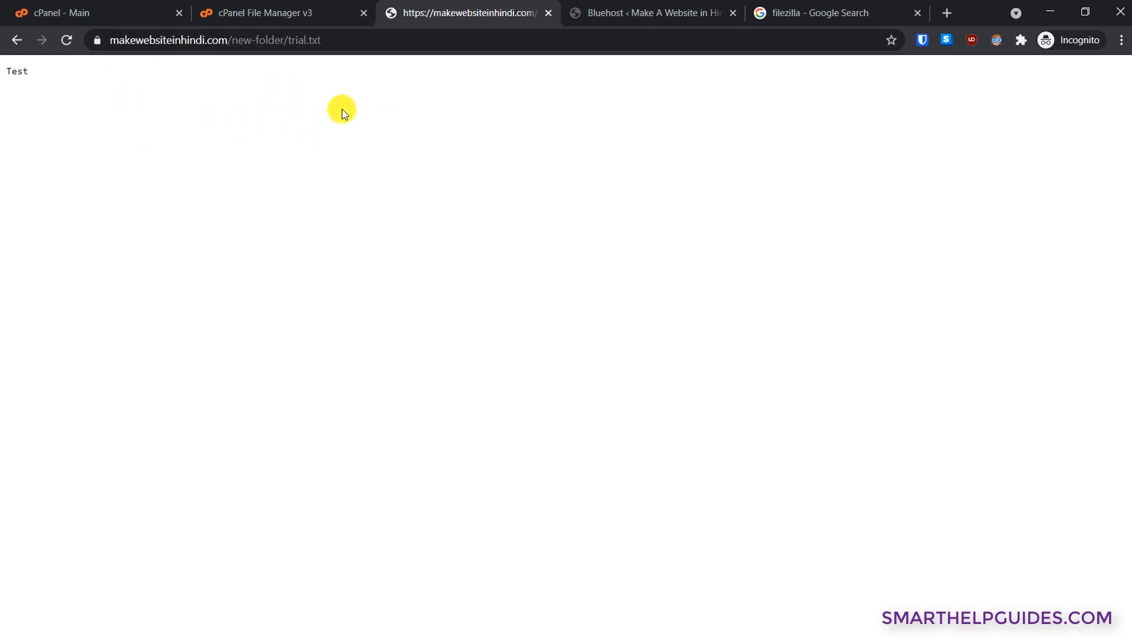
pyautogui.click(323, 13)
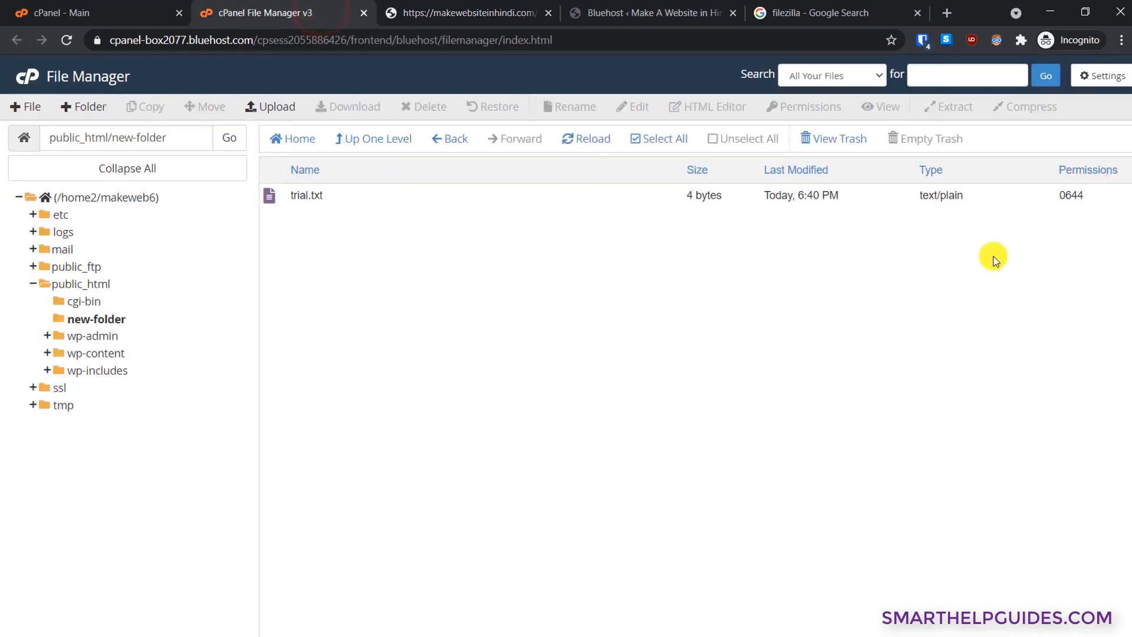
# Set the permissions of trial.txt to 0600 and reload its published page to check public access.
pyautogui.click(1086, 198)
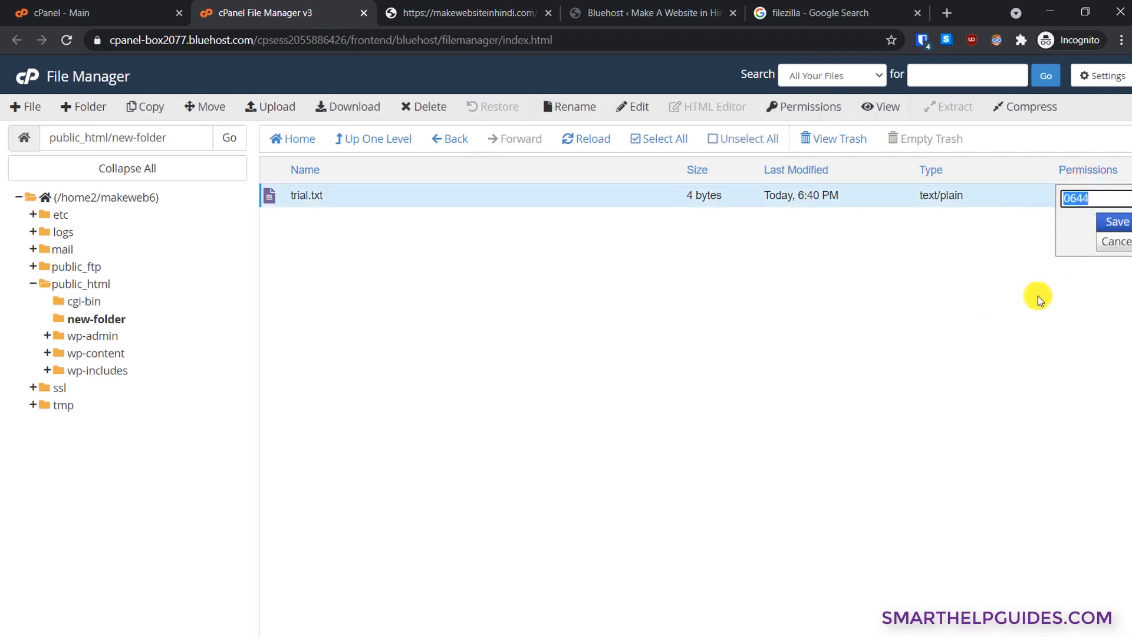
pyautogui.click(1103, 198)
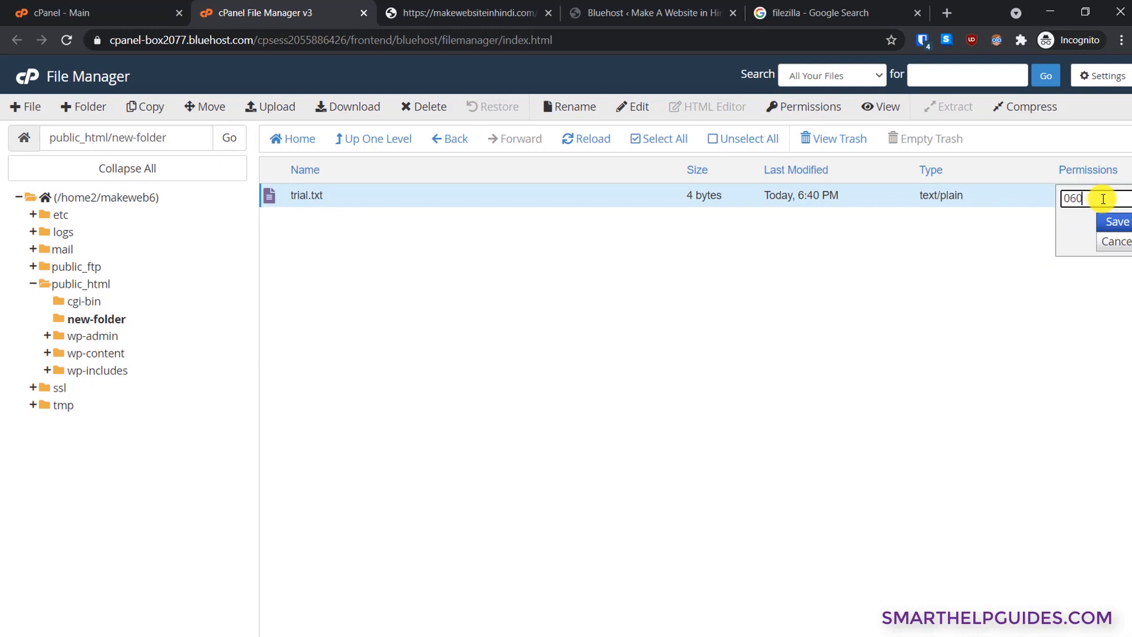
pyautogui.click(462, 11)
pyautogui.click(71, 41)
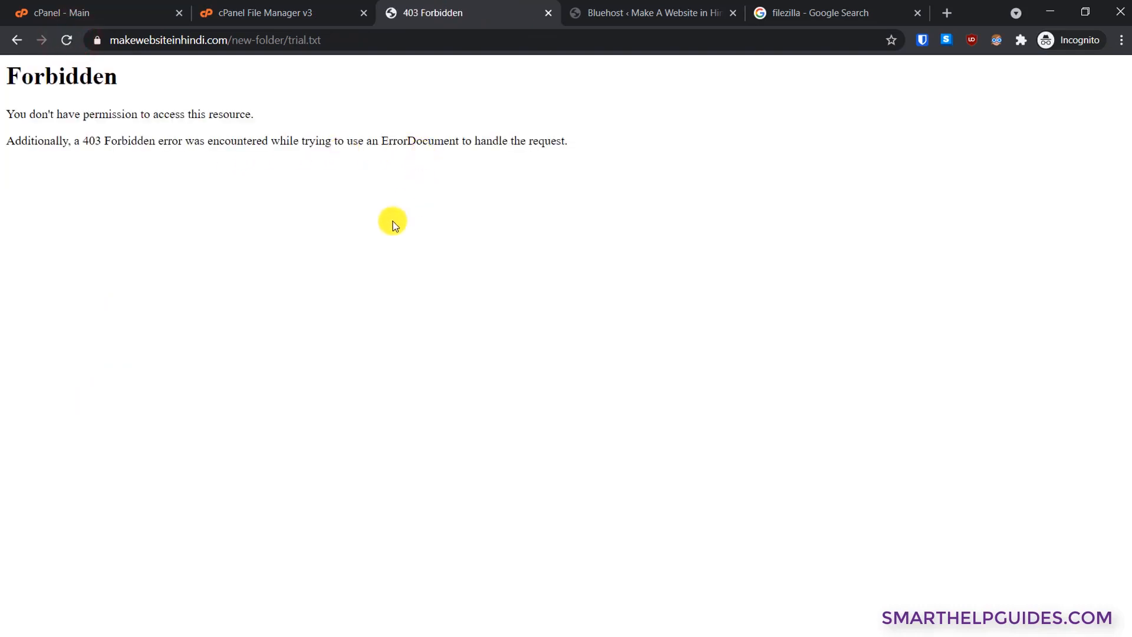
pyautogui.moveTo(36, 78); pyautogui.dragTo(109, 91)
pyautogui.click(170, 152)
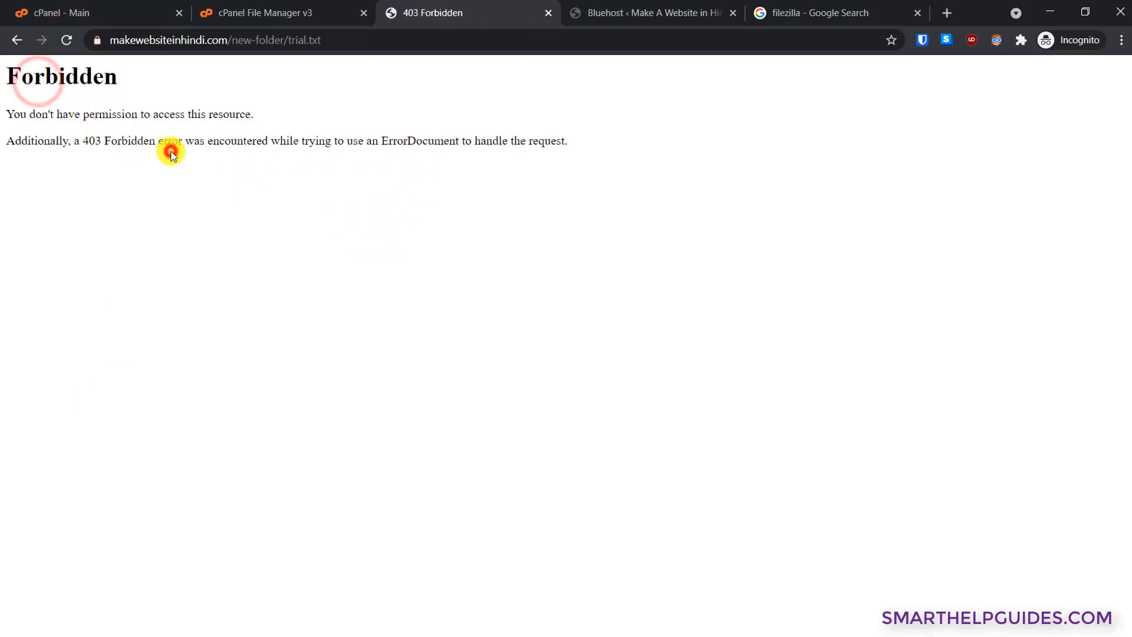
pyautogui.click(284, 193)
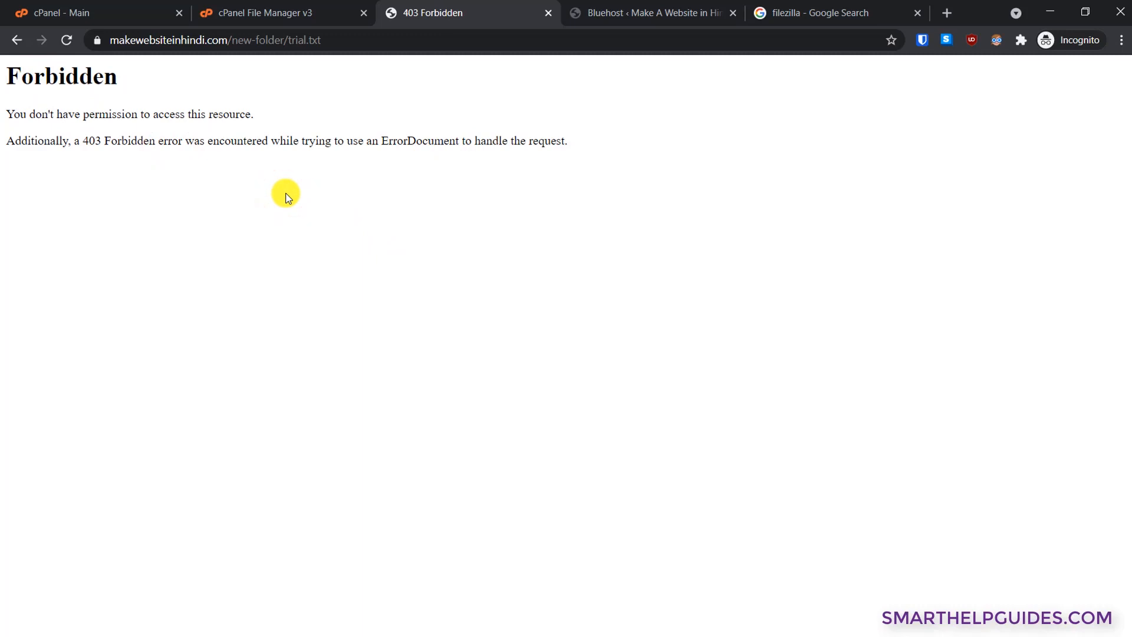
# Back in the File Manager, change trial.txt's permissions to 644, adding Read for Group and World to the User's Read and Write.
pyautogui.click(324, 9)
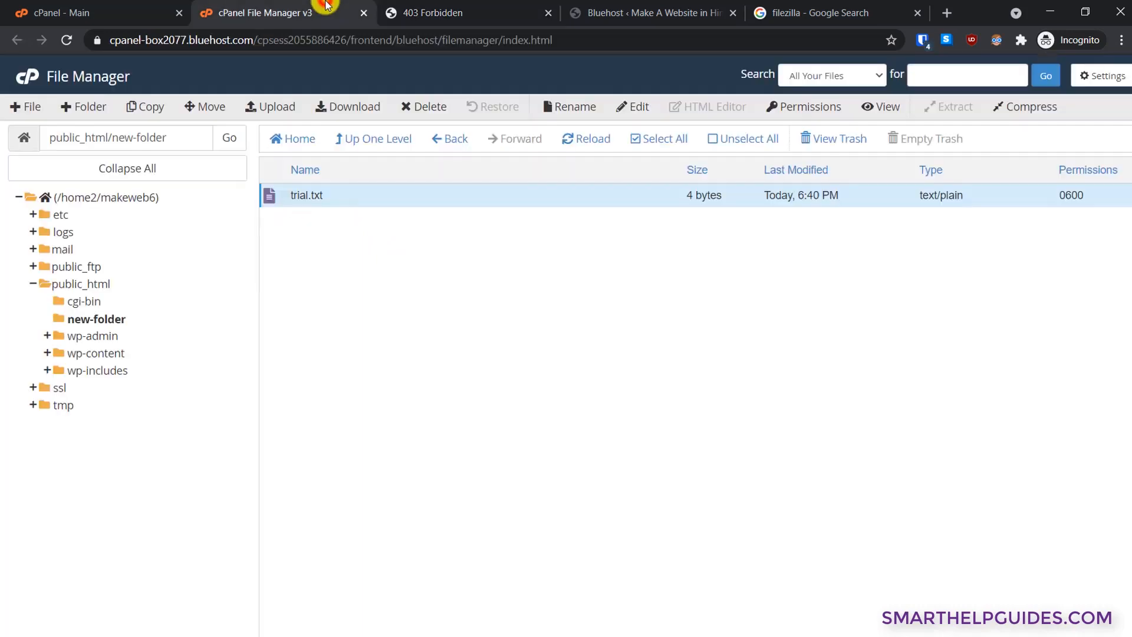
pyautogui.rightClick(354, 192)
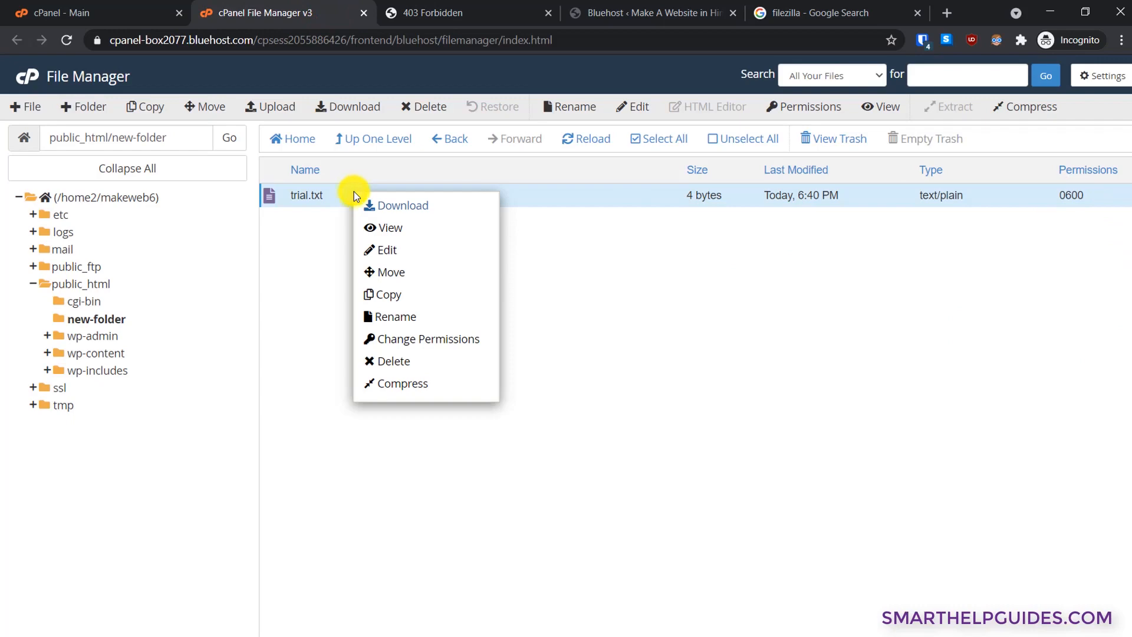
pyautogui.click(437, 340)
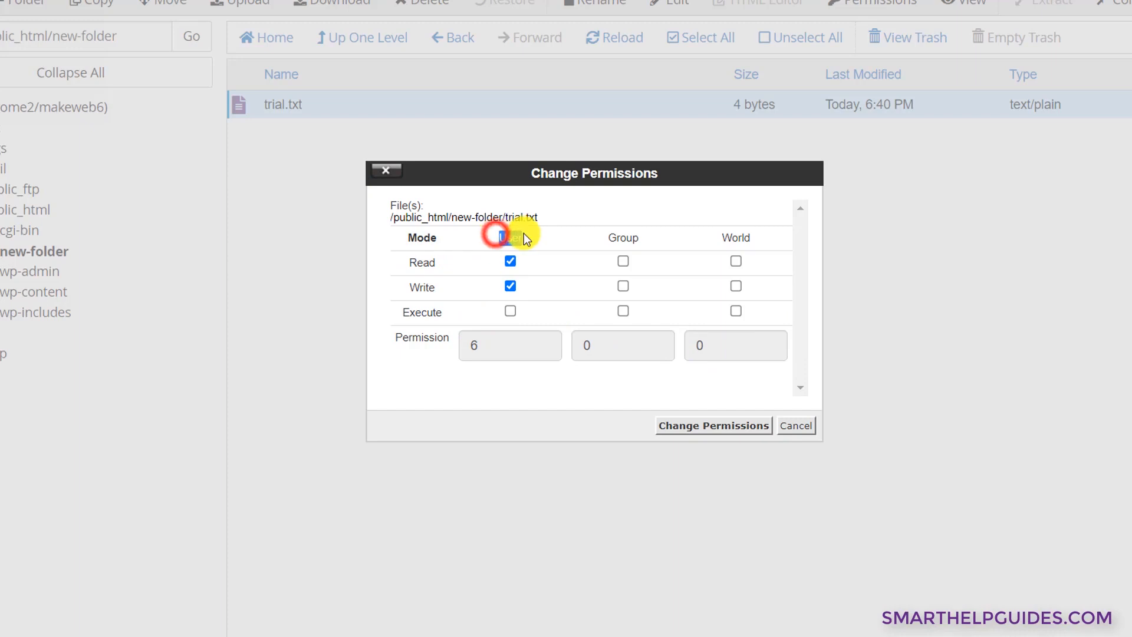
pyautogui.click(430, 260)
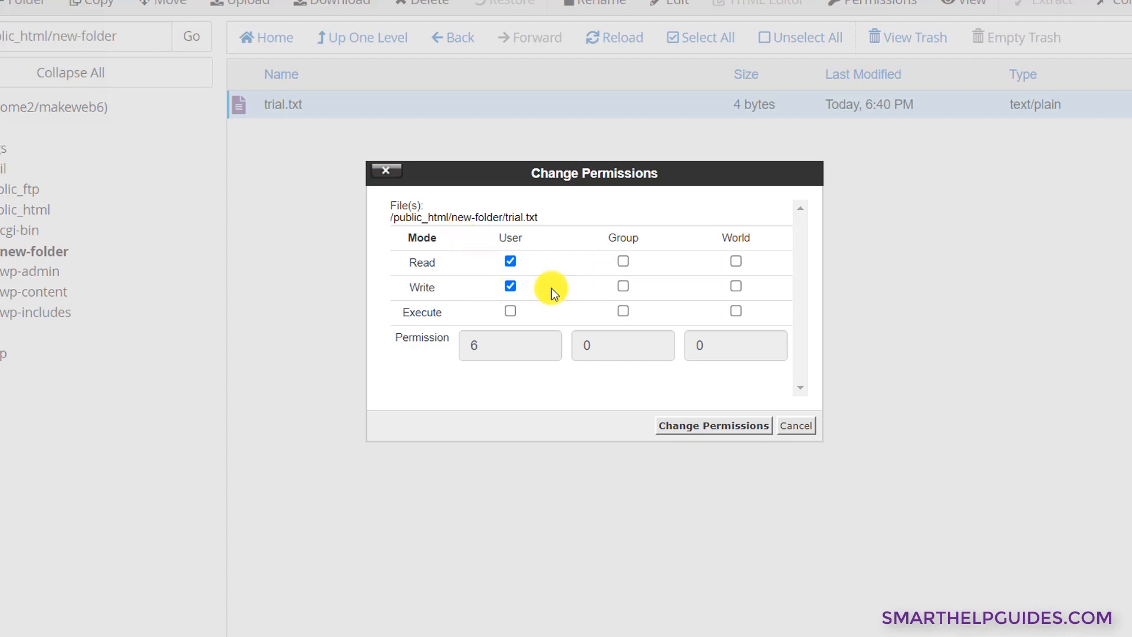
pyautogui.click(624, 260)
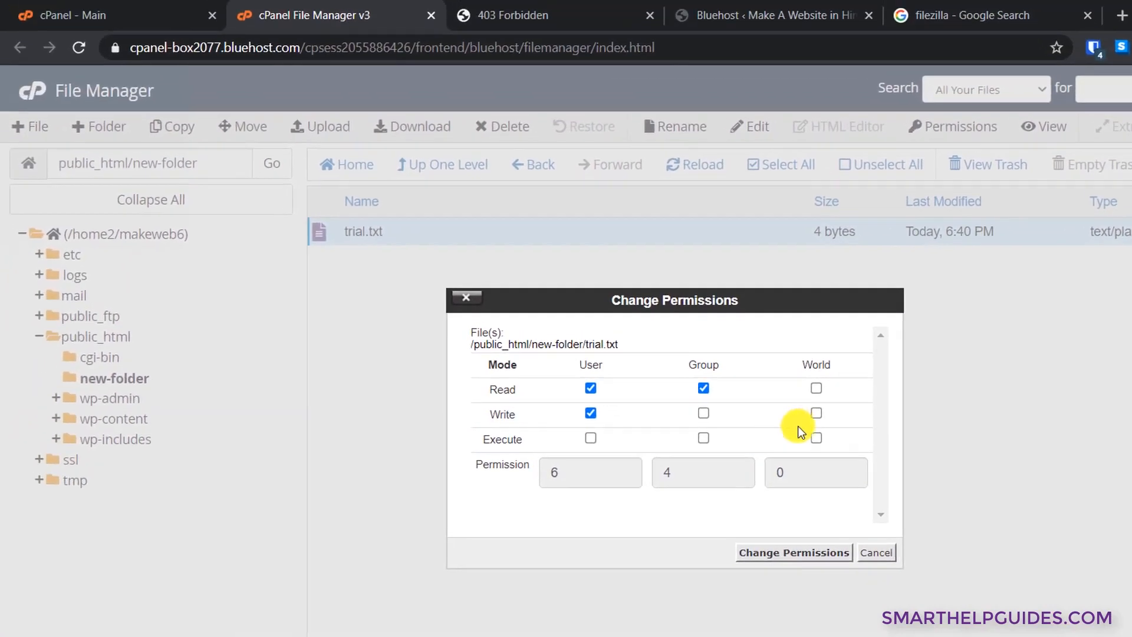
pyautogui.click(819, 387)
pyautogui.click(774, 556)
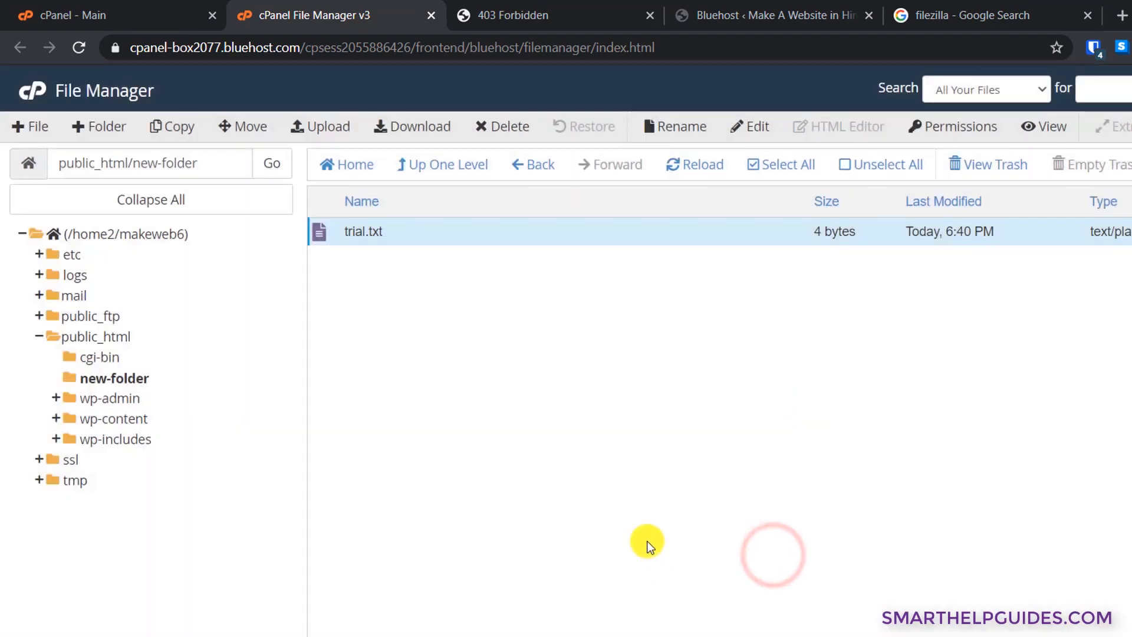
pyautogui.click(653, 430)
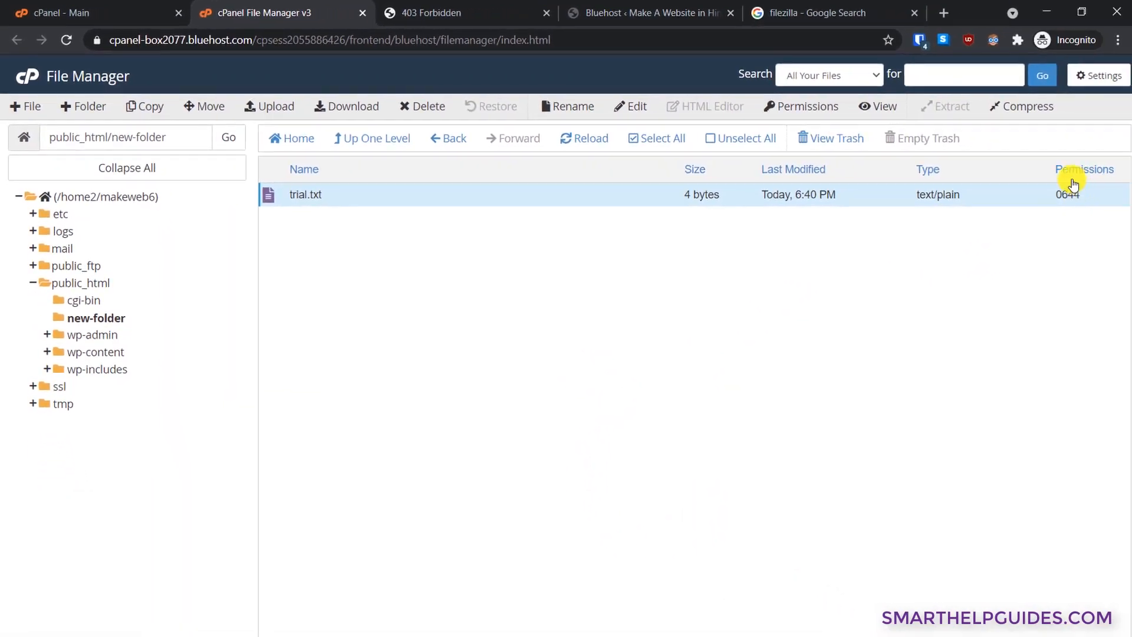
# Reload the published trial.txt page to check access with the restored permissions, and return to the File Manager.
pyautogui.click(454, 9)
pyautogui.click(69, 41)
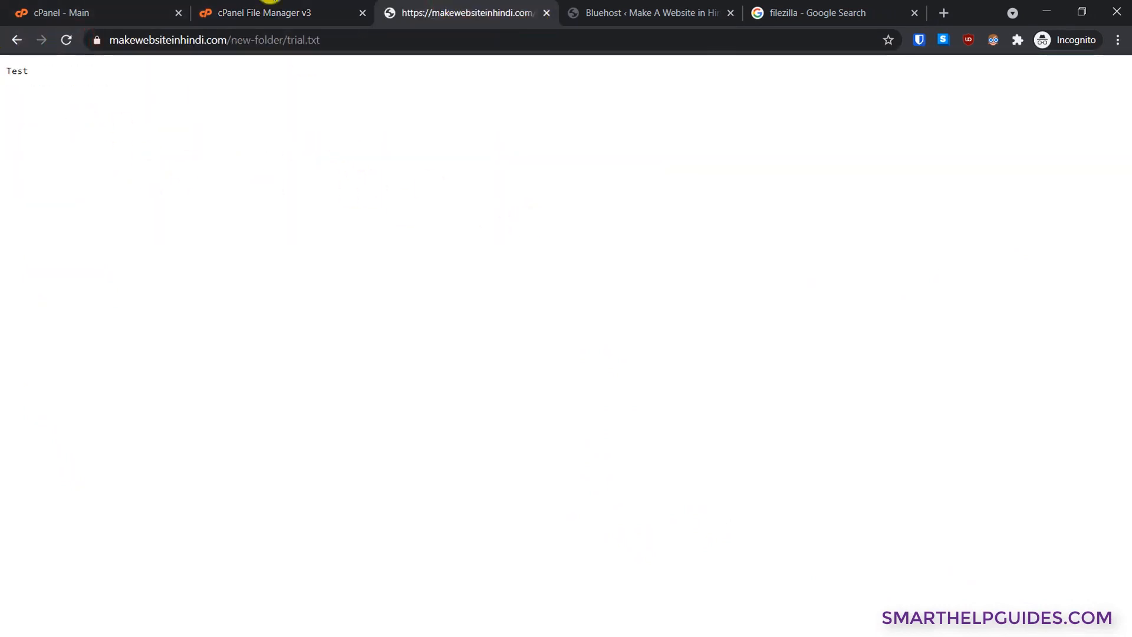
pyautogui.click(266, 11)
pyautogui.click(467, 345)
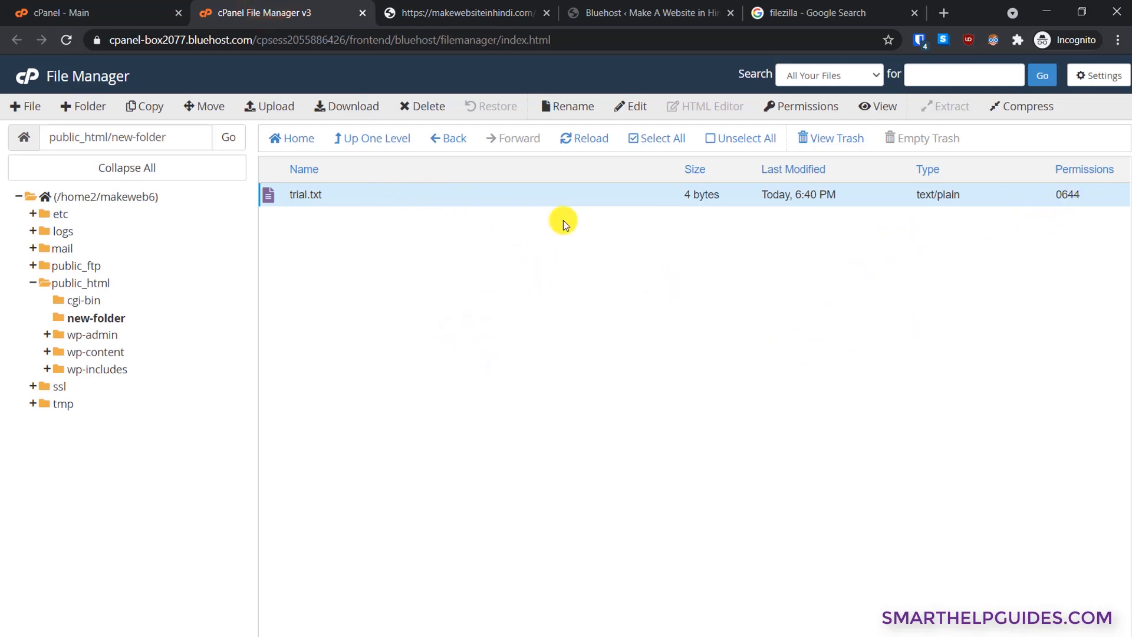
# Go up to public_html and select wp-config.php to examine its permissions.
pyautogui.click(342, 137)
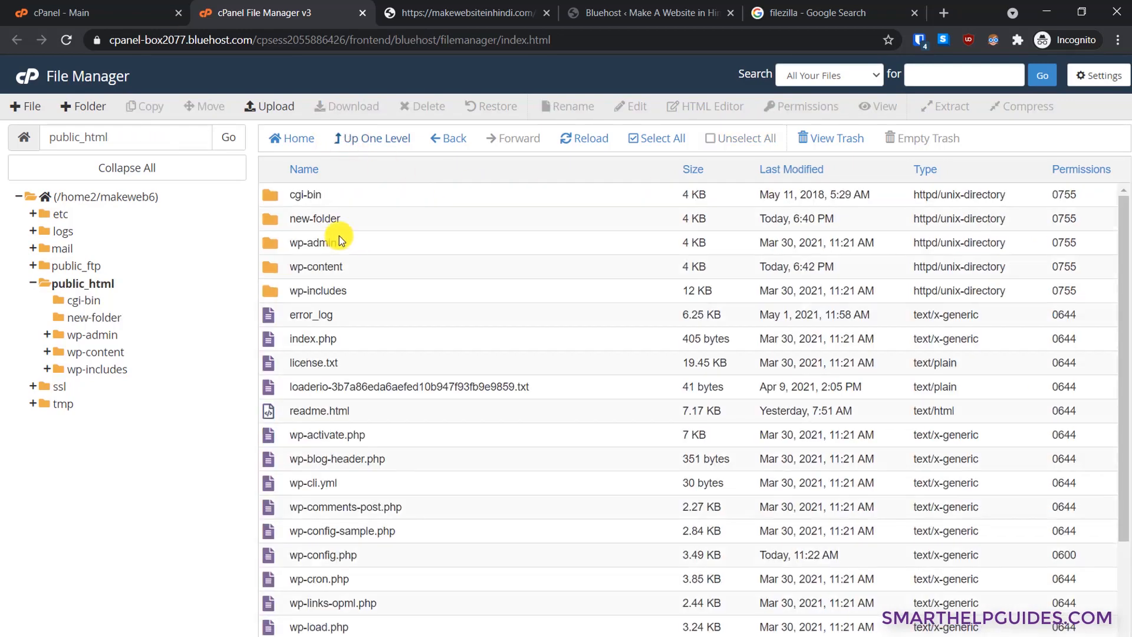
pyautogui.scroll(-2, 424, 303)
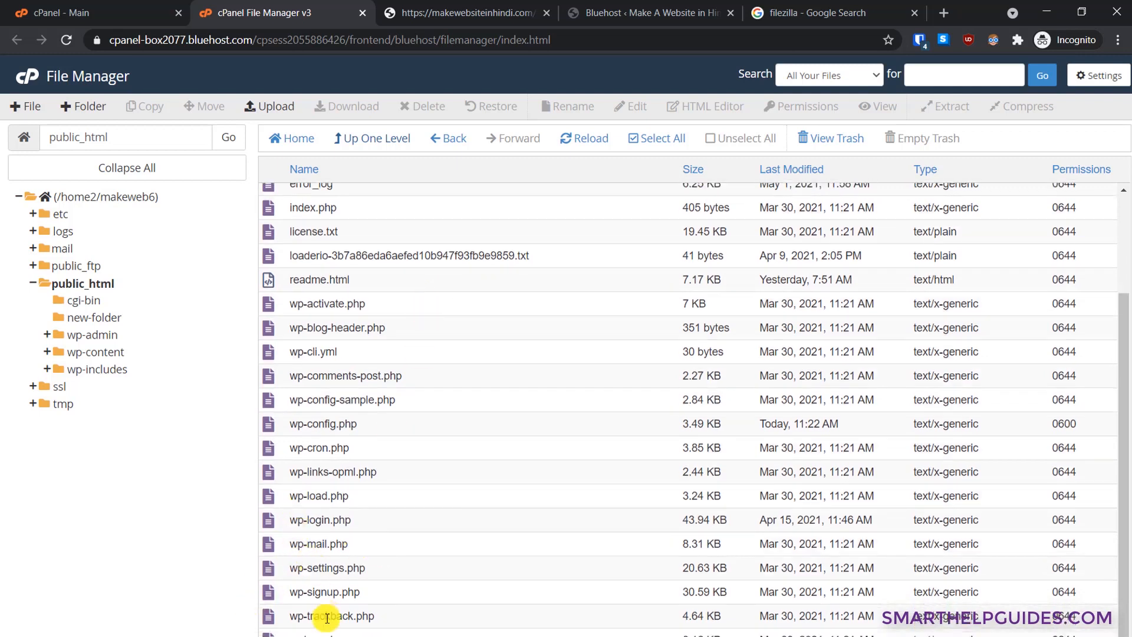
pyautogui.click(265, 426)
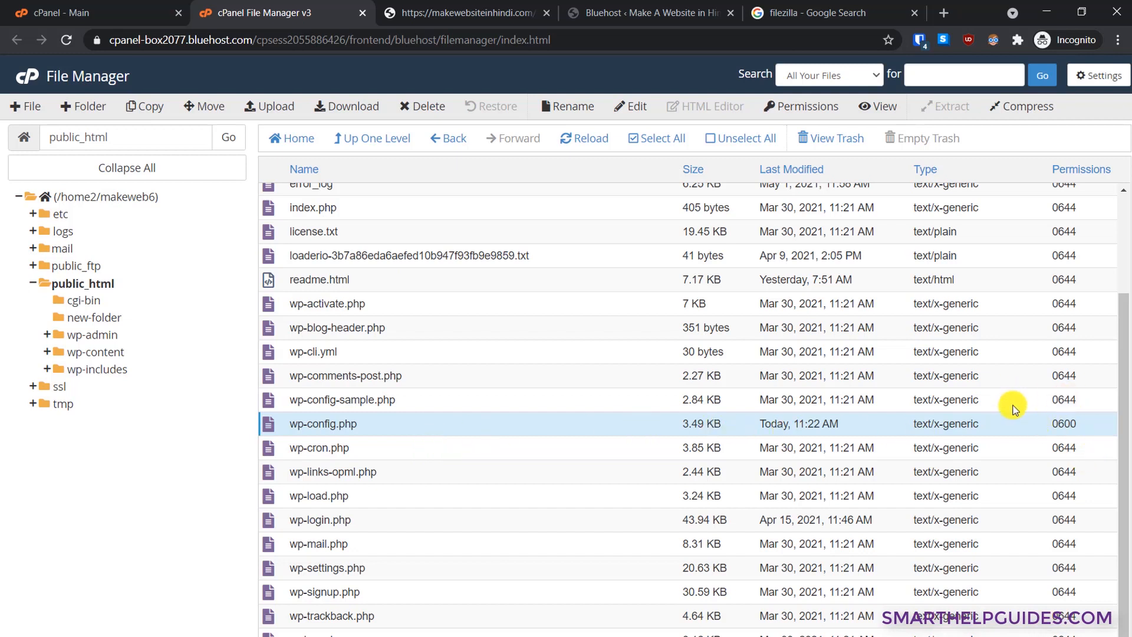
# Open the FileZilla project site from the Google results and go to the FileZilla Client download page.
pyautogui.click(472, 12)
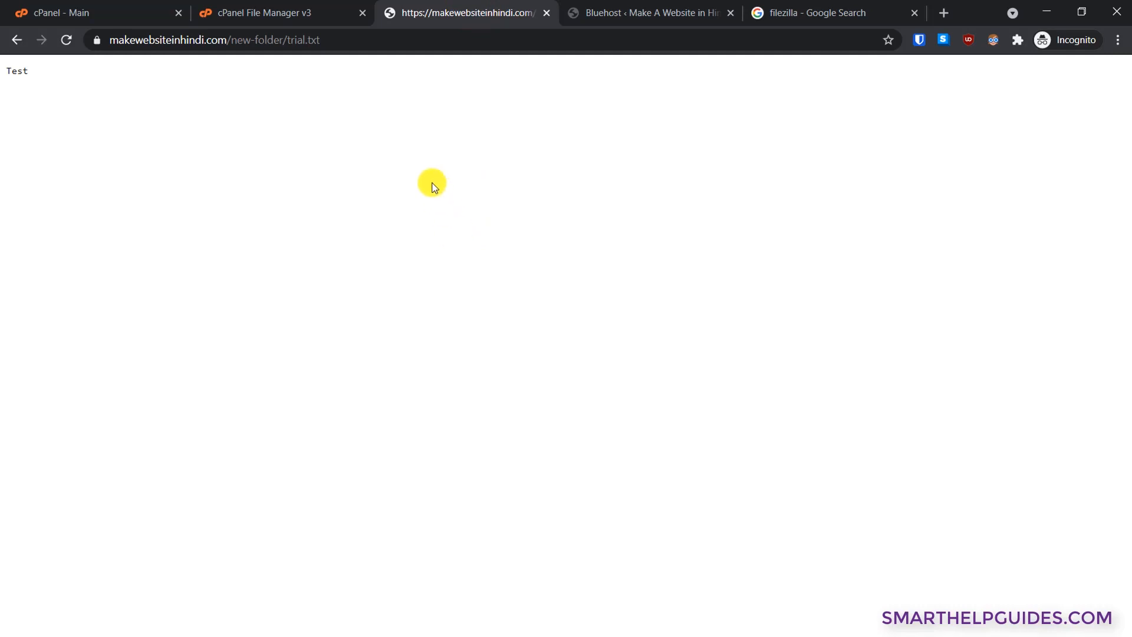
pyautogui.click(821, 14)
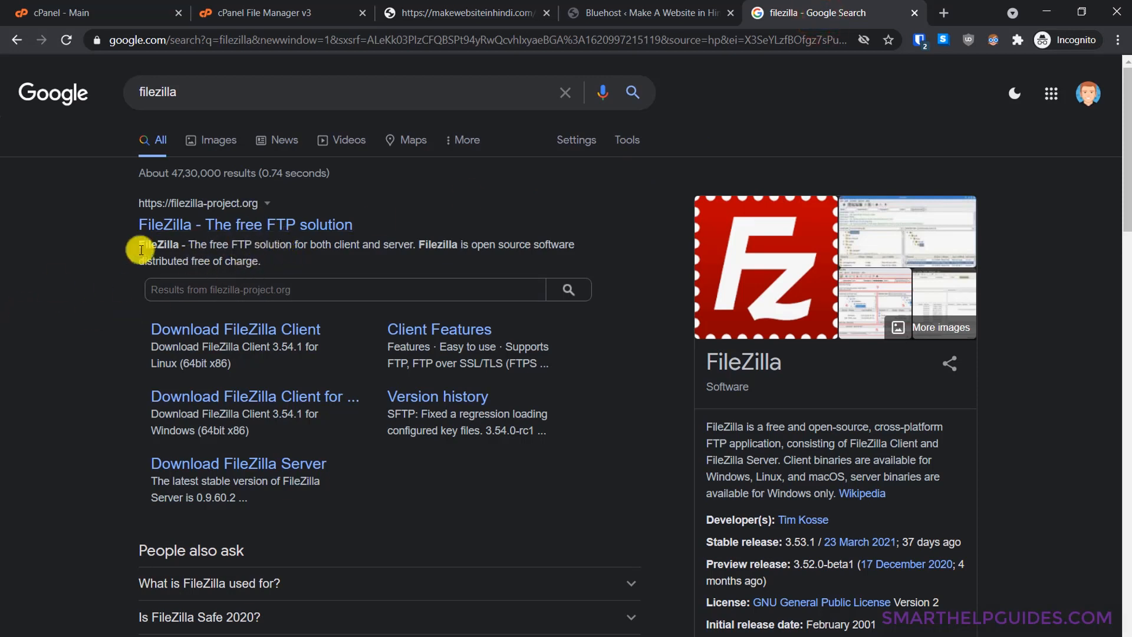
pyautogui.click(18, 293)
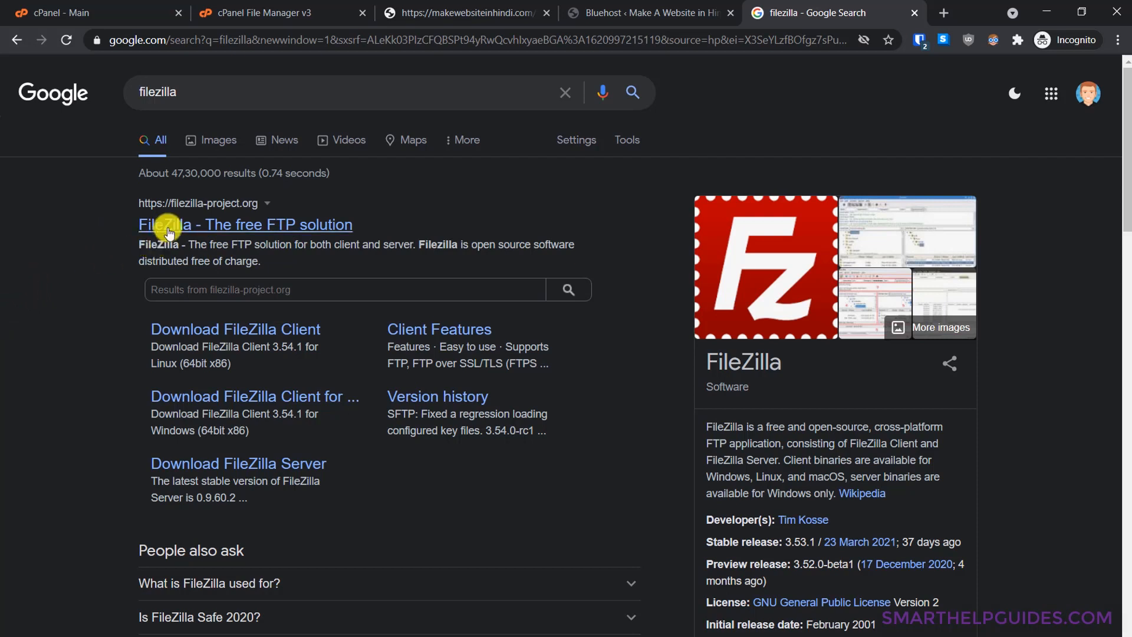
pyautogui.click(28, 277)
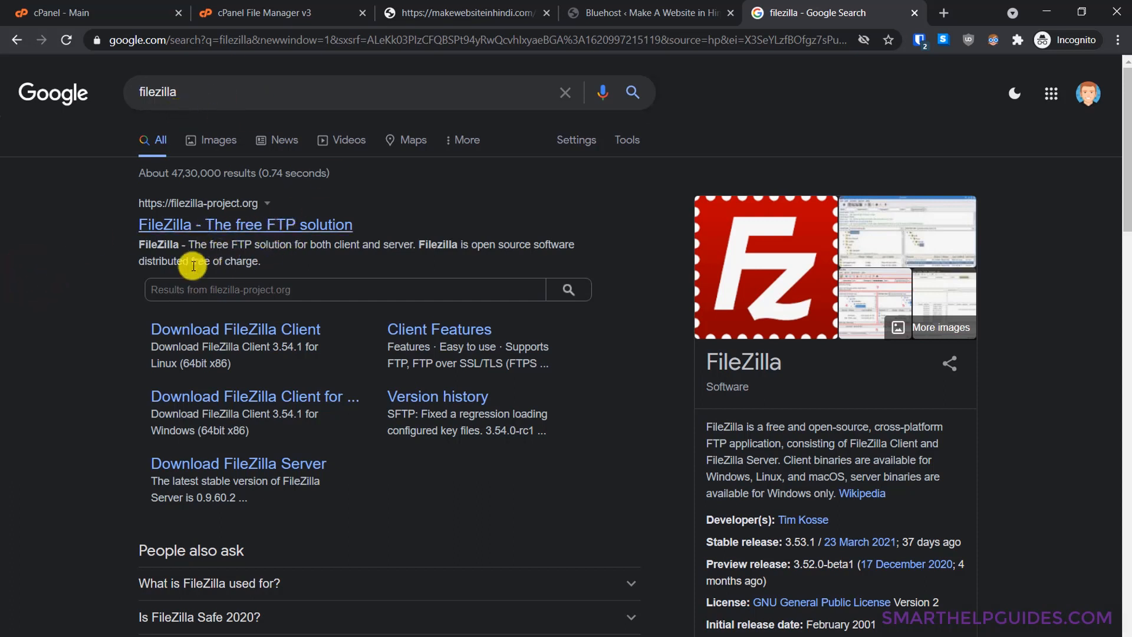
pyautogui.click(226, 222)
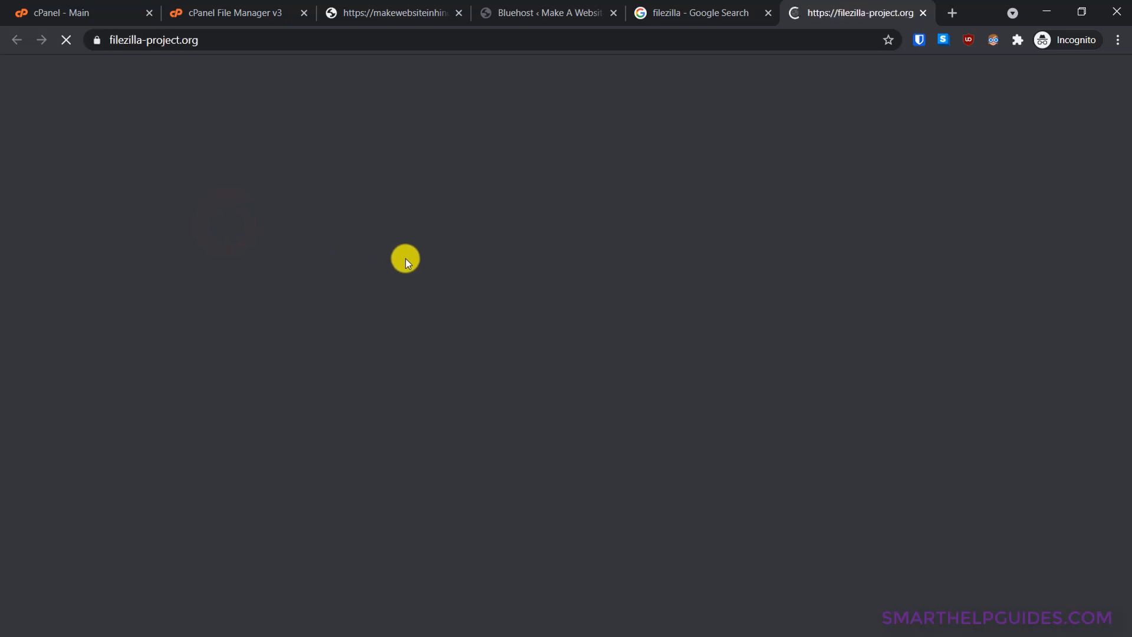
pyautogui.scroll(-1, 406, 262)
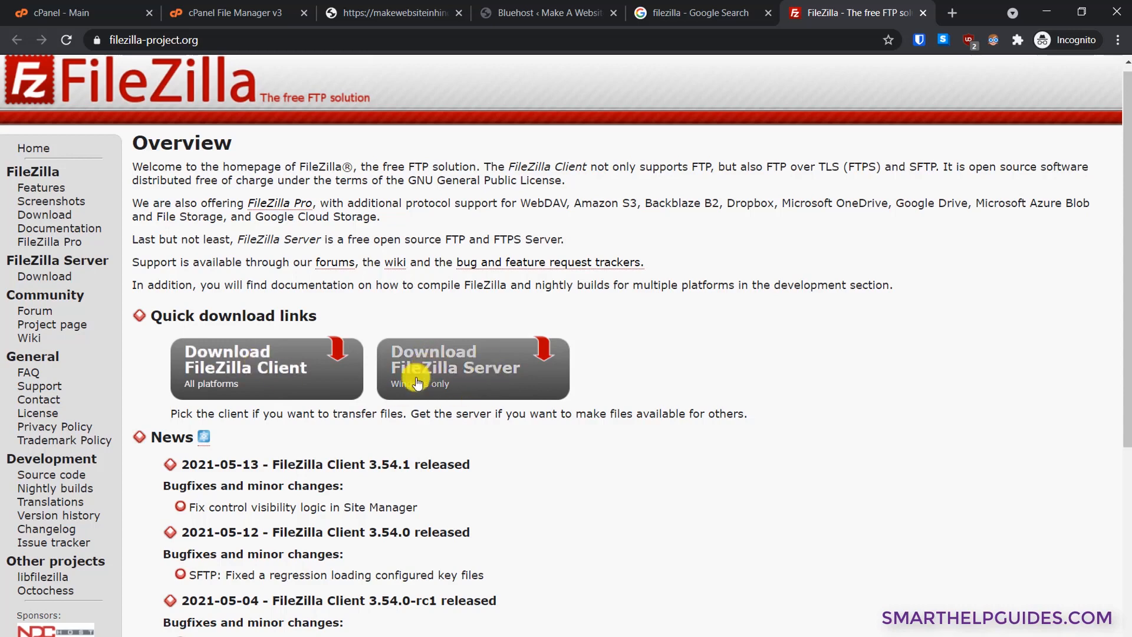
pyautogui.click(273, 377)
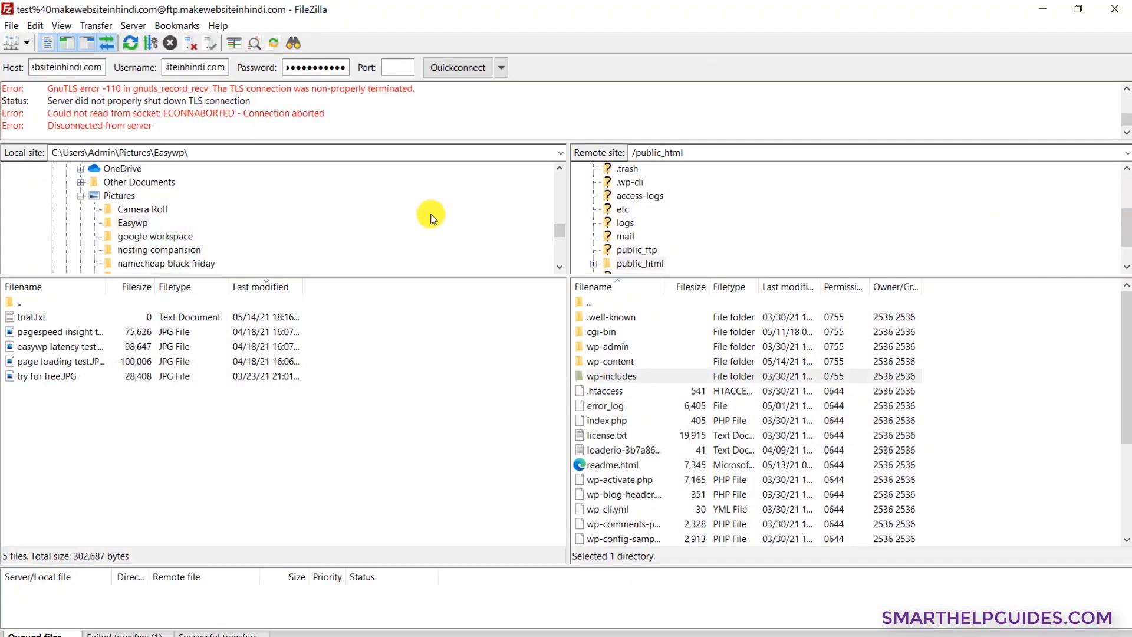
# Check the Host entry in FileZilla, minimise its window, and open the FTP Accounts page in cPanel in the browser.
pyautogui.doubleClick(66, 67)
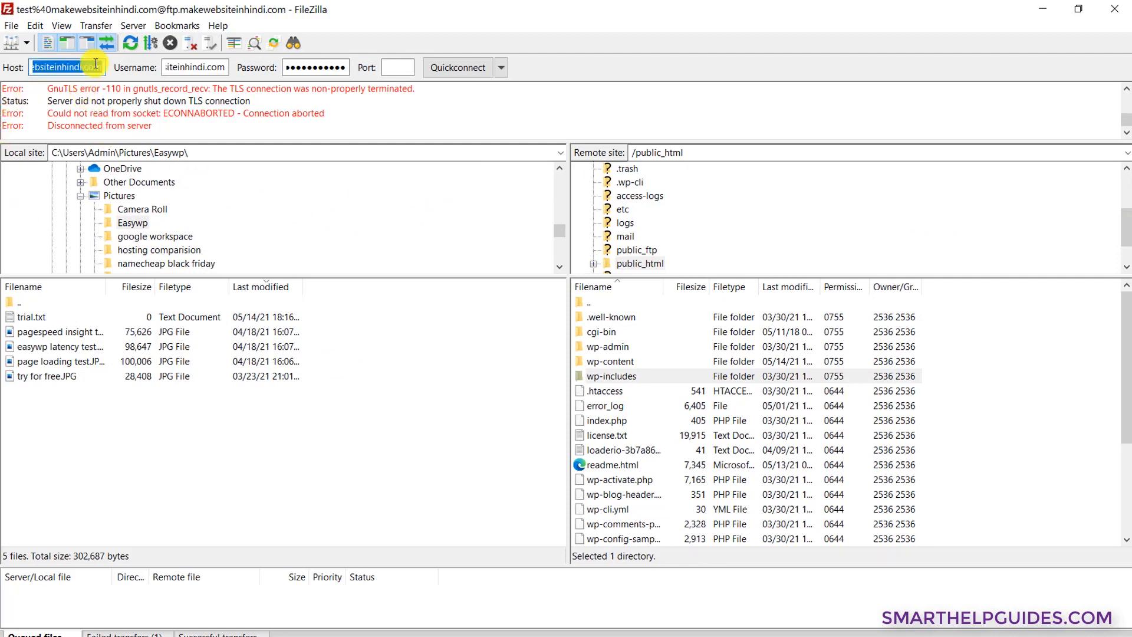
pyautogui.click(1044, 21)
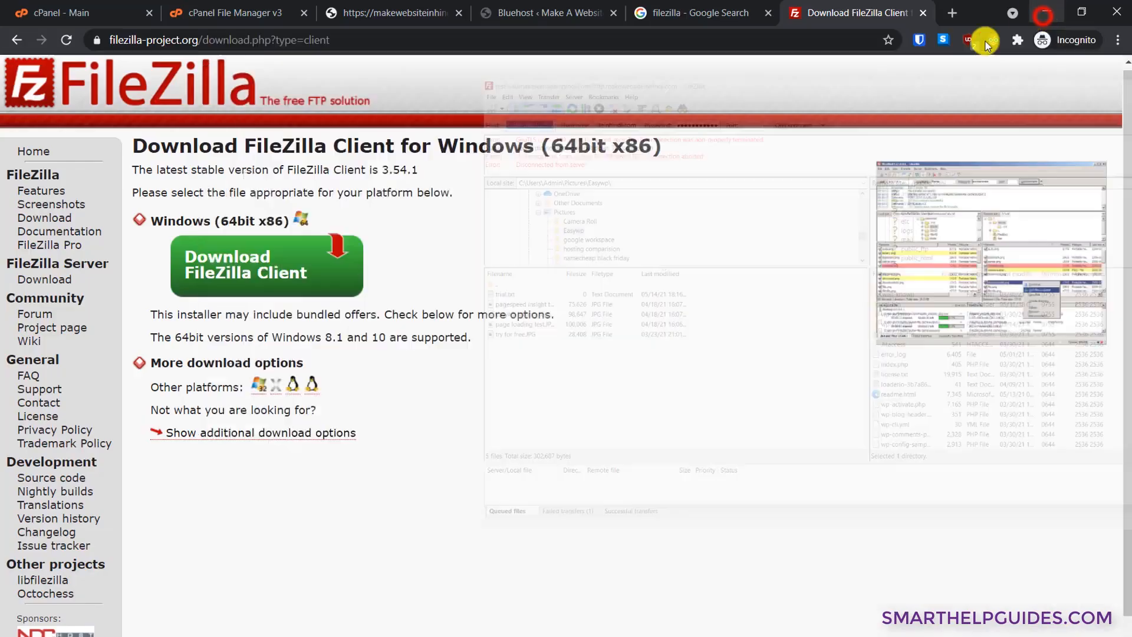
pyautogui.click(56, 5)
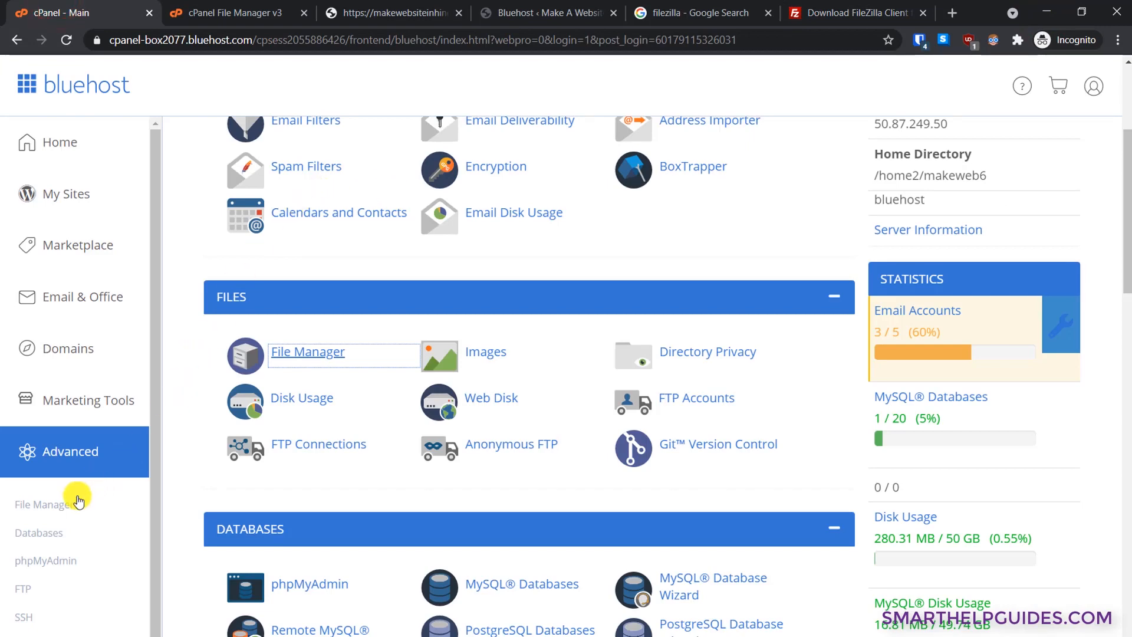
pyautogui.scroll(4, 71, 472)
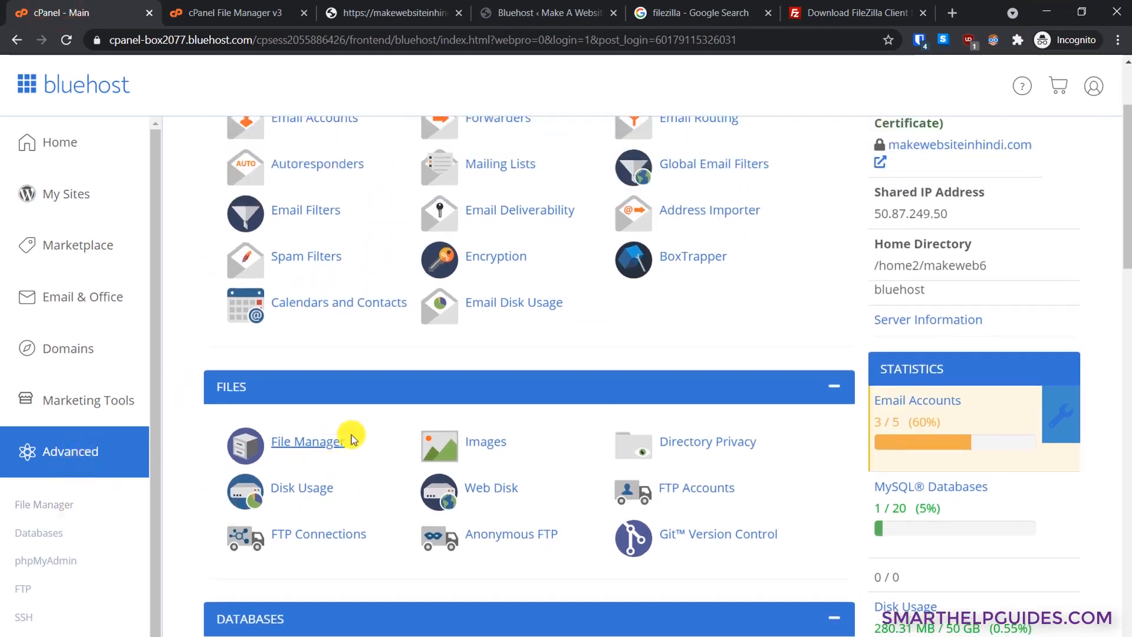
pyautogui.scroll(-3, 560, 448)
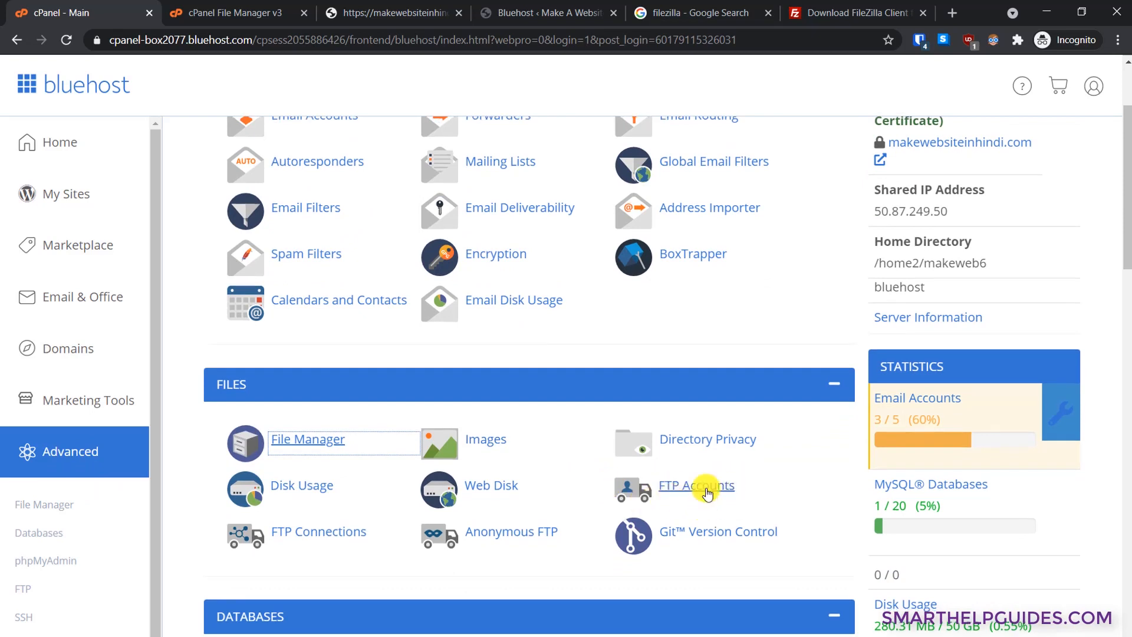
pyautogui.click(705, 487)
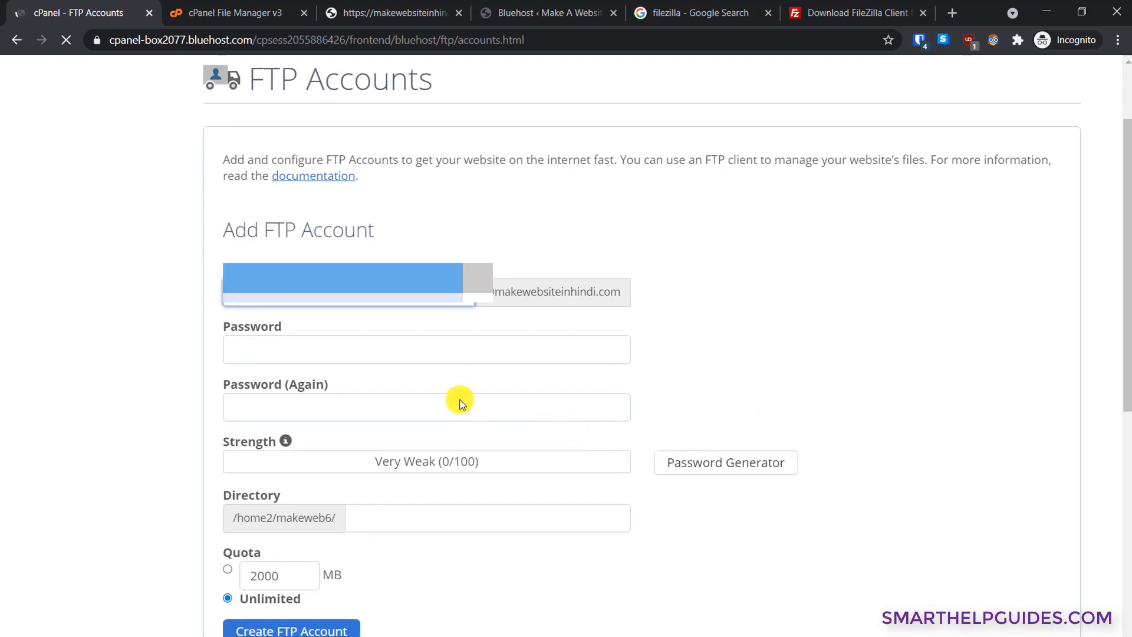
# Enter test2 as the new FTP account's login and fill both password fields with a generated password, confirming it has been copied.
pyautogui.click(386, 237)
pyautogui.write('test2')
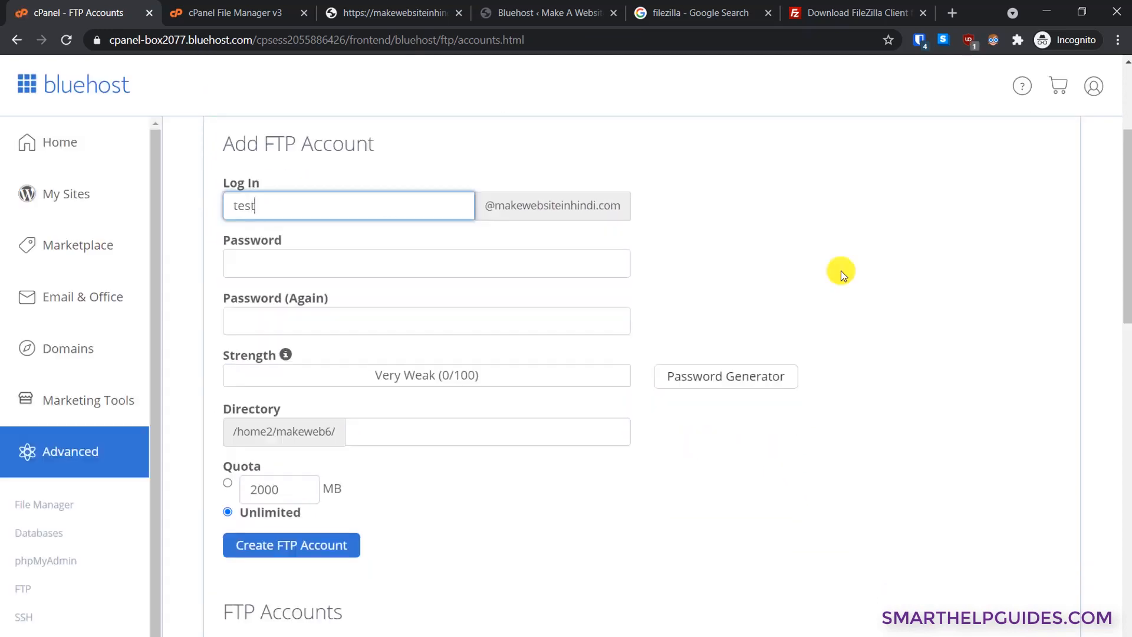
pyautogui.click(523, 260)
pyautogui.click(690, 375)
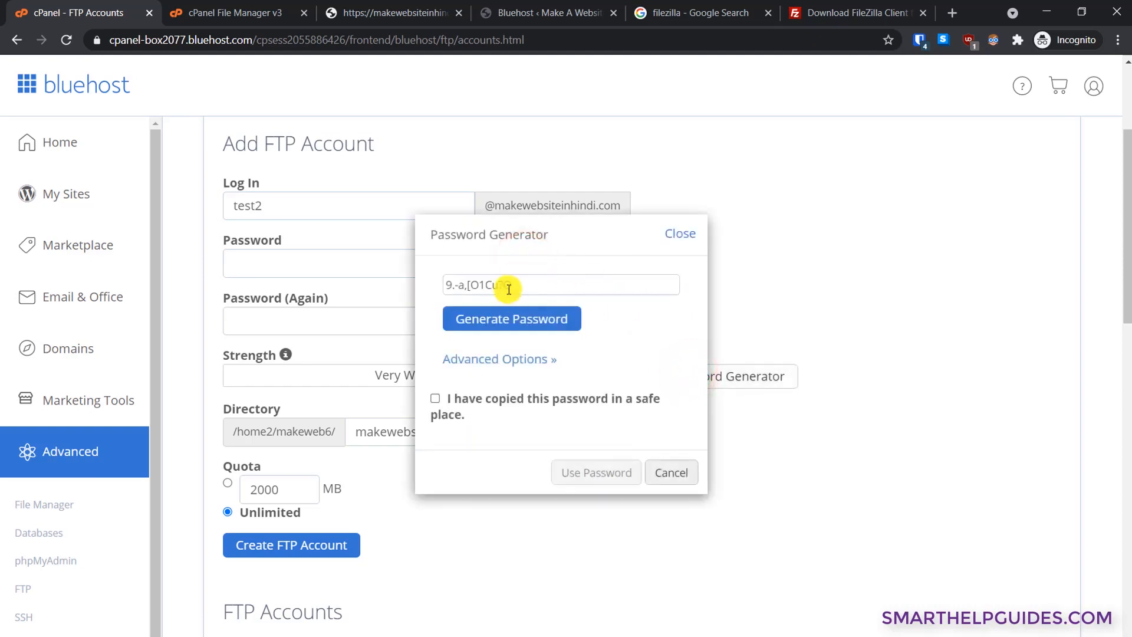
pyautogui.moveTo(539, 284); pyautogui.dragTo(446, 285)
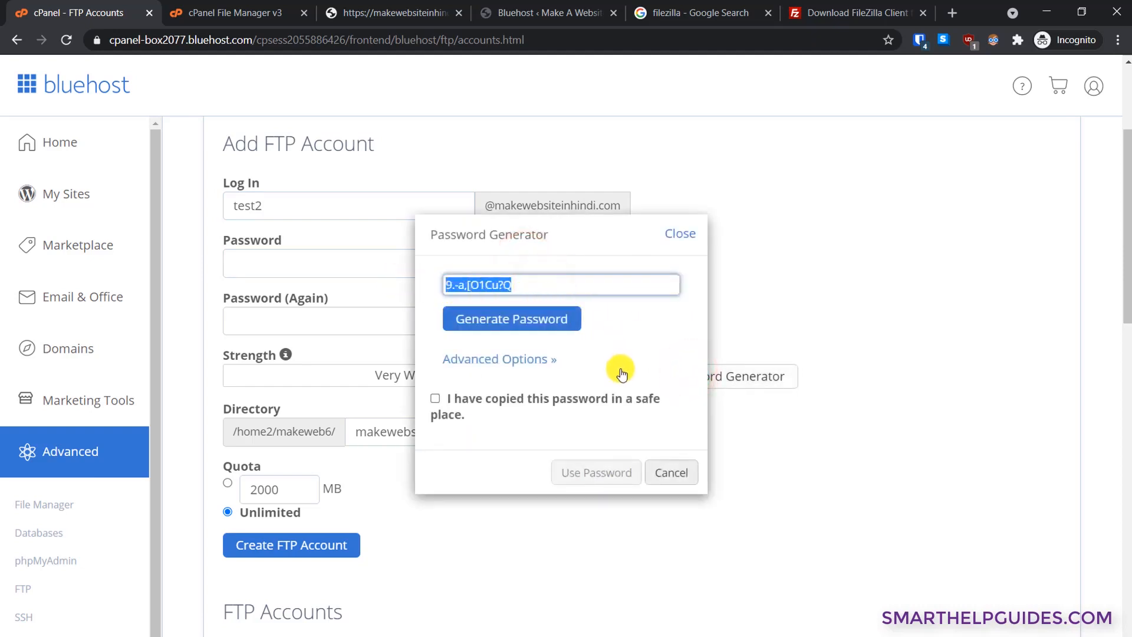
pyautogui.click(435, 401)
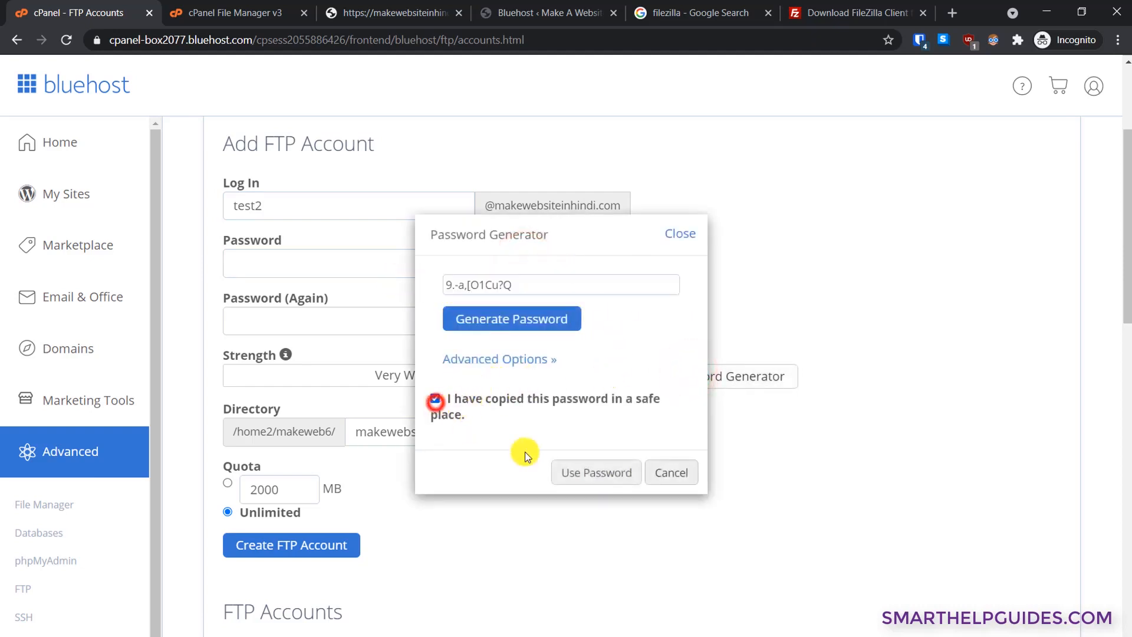
pyautogui.click(581, 471)
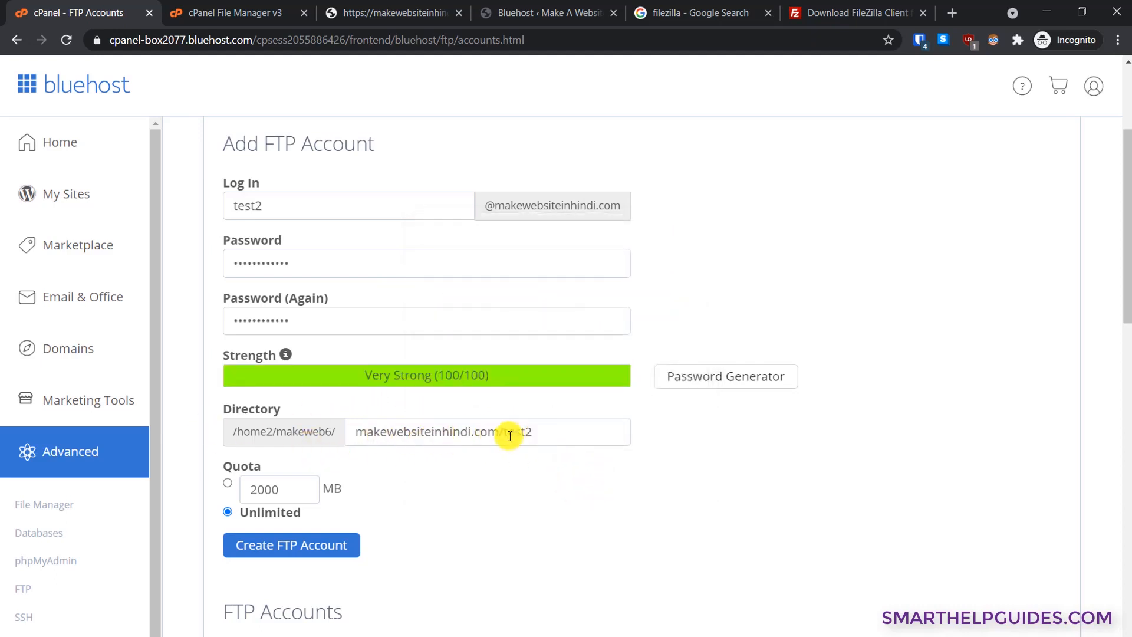
# Clear the directory entry after /home2/makeweb6/ and create the test2 FTP account.
pyautogui.tripleClick(567, 430)
pyautogui.press('BackSpace')
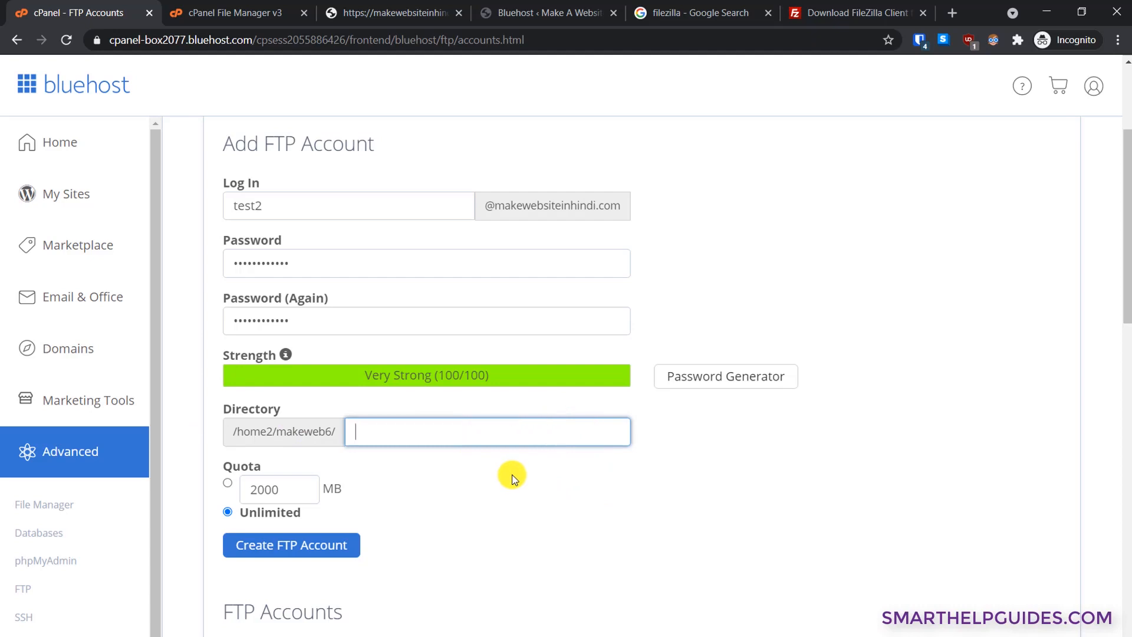
pyautogui.scroll(-1, 509, 465)
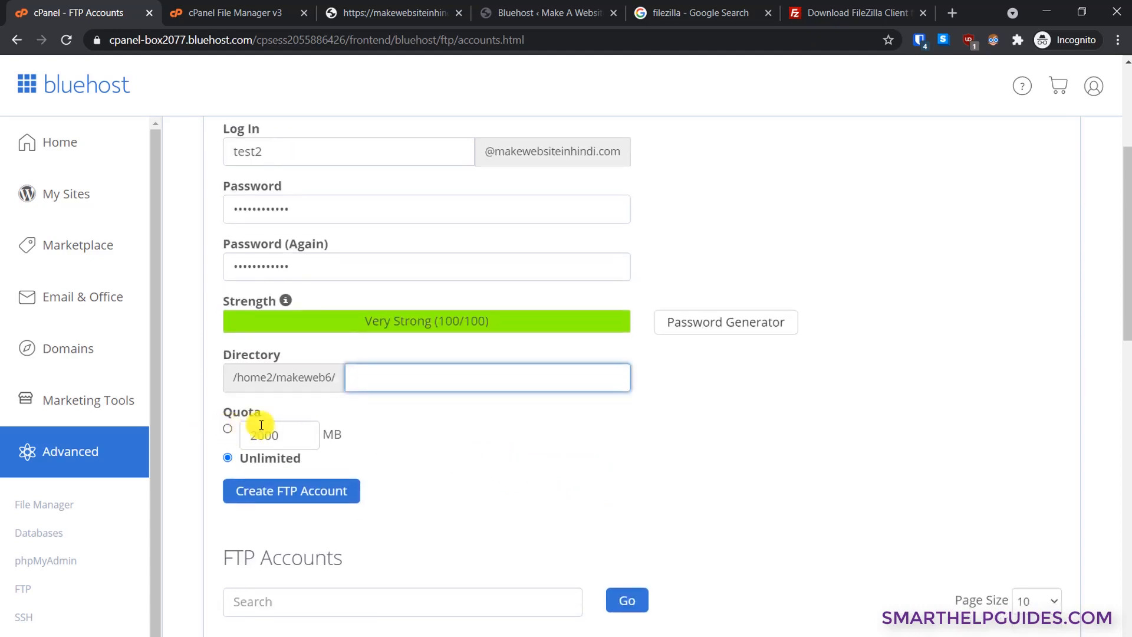
pyautogui.click(282, 495)
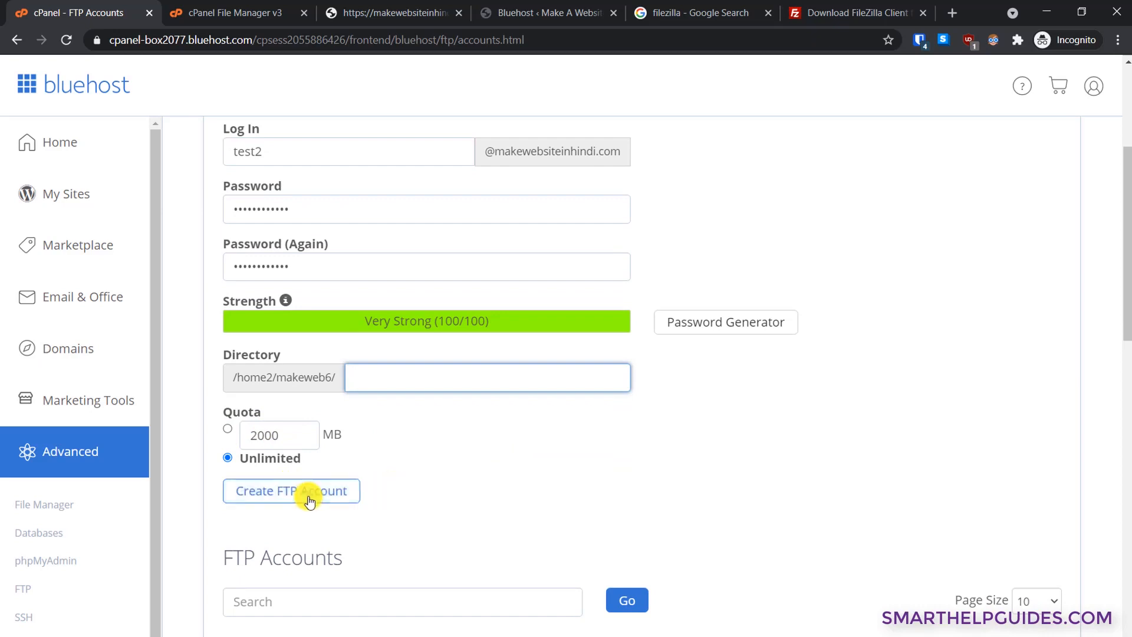
pyautogui.click(308, 497)
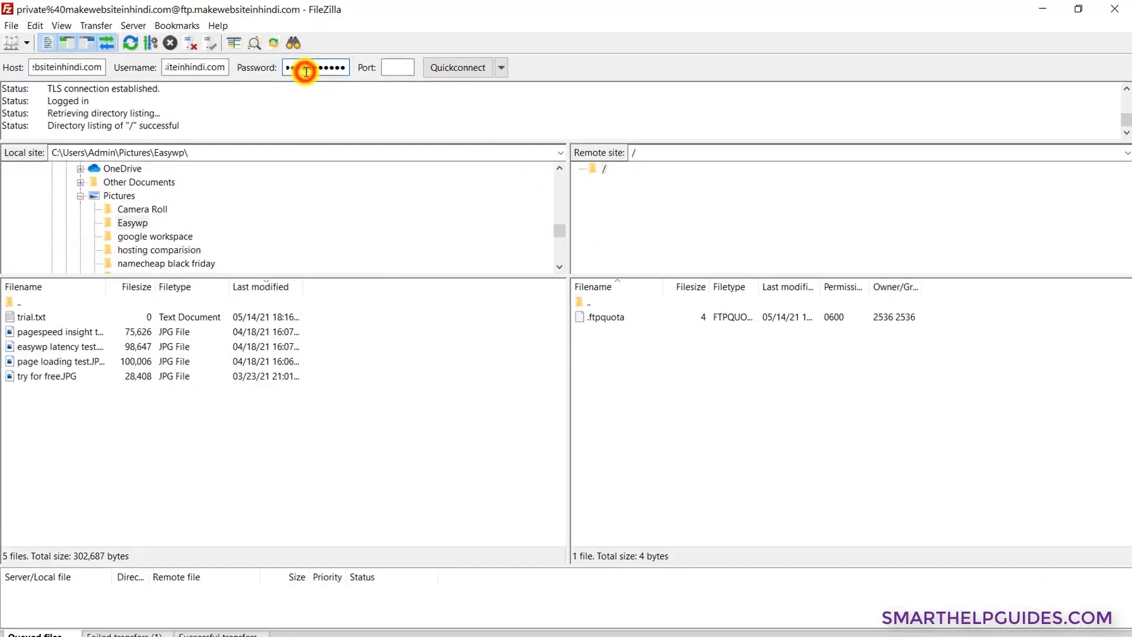
# Switch to FileZilla, replace the Password entry with the copied FTP account password, and return to cPanel in the browser.
pyautogui.doubleClick(306, 69)
pyautogui.hotkey('ctrl', 'v')
pyautogui.click(1041, 9)
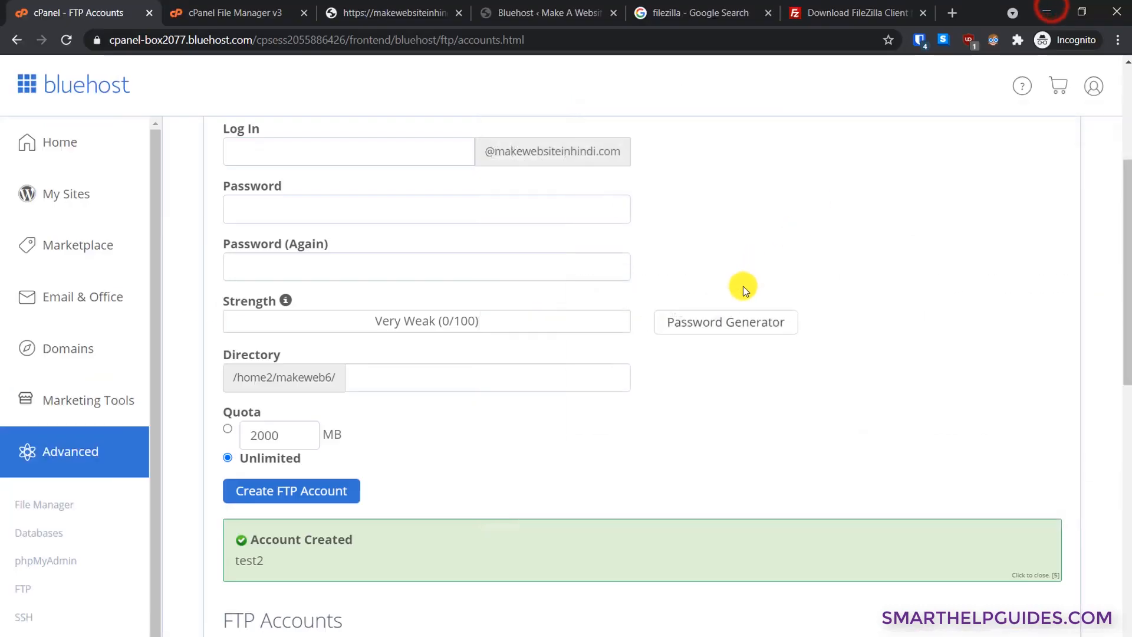
# Find the test2 account in the FTP Accounts list and open its FTP client configuration.
pyautogui.scroll(-5, 596, 458)
pyautogui.scroll(-1, 599, 457)
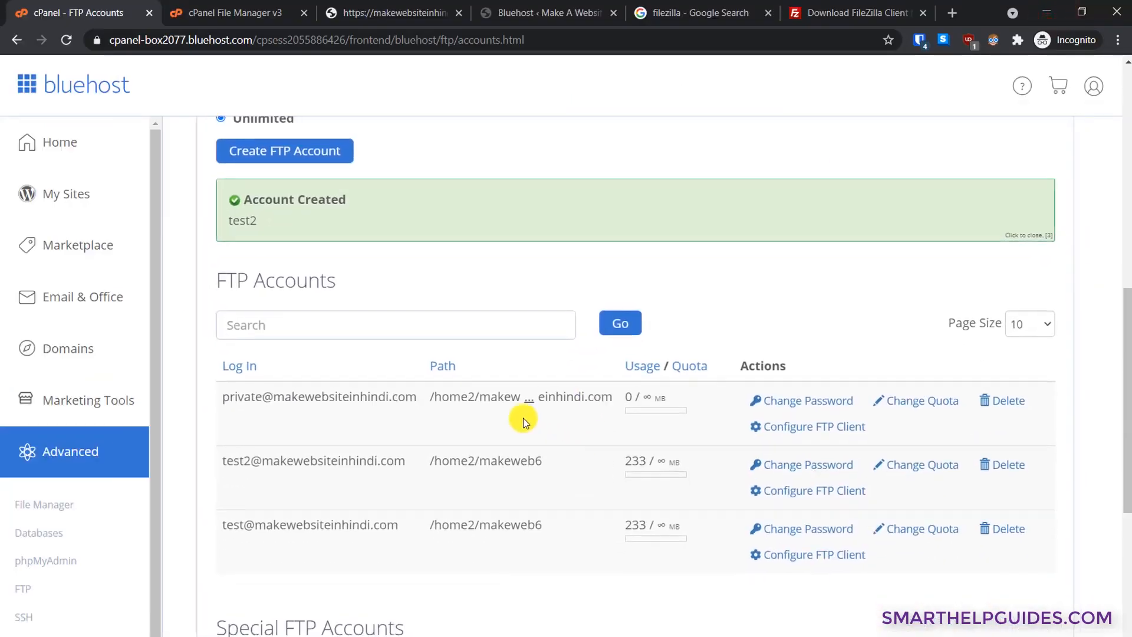
pyautogui.scroll(-1, 436, 406)
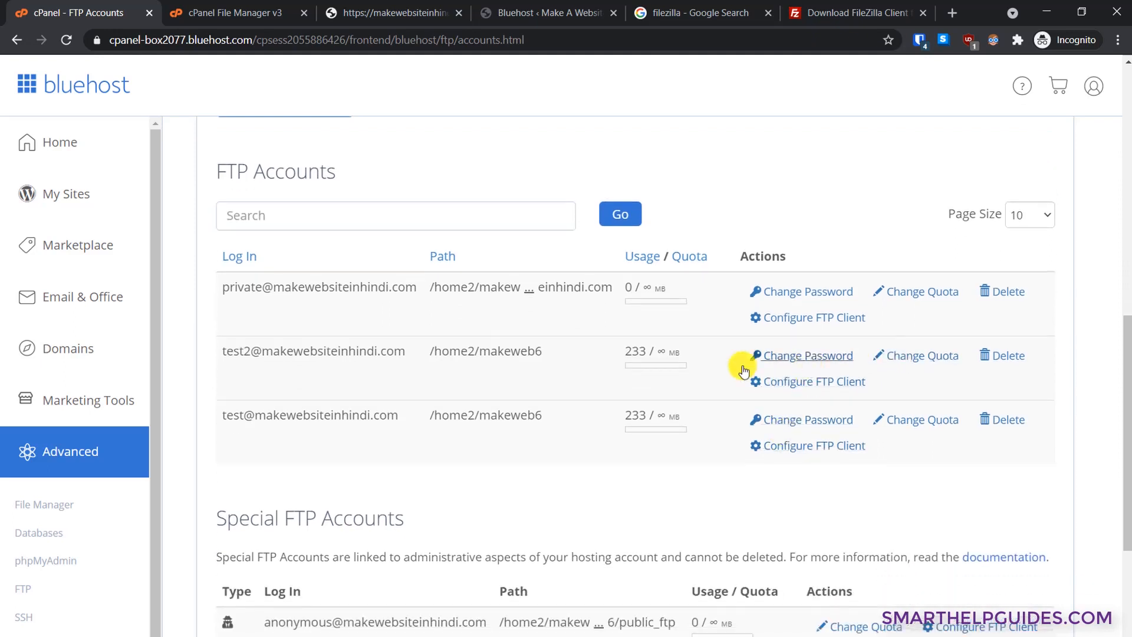
pyautogui.moveTo(261, 354); pyautogui.dragTo(220, 353)
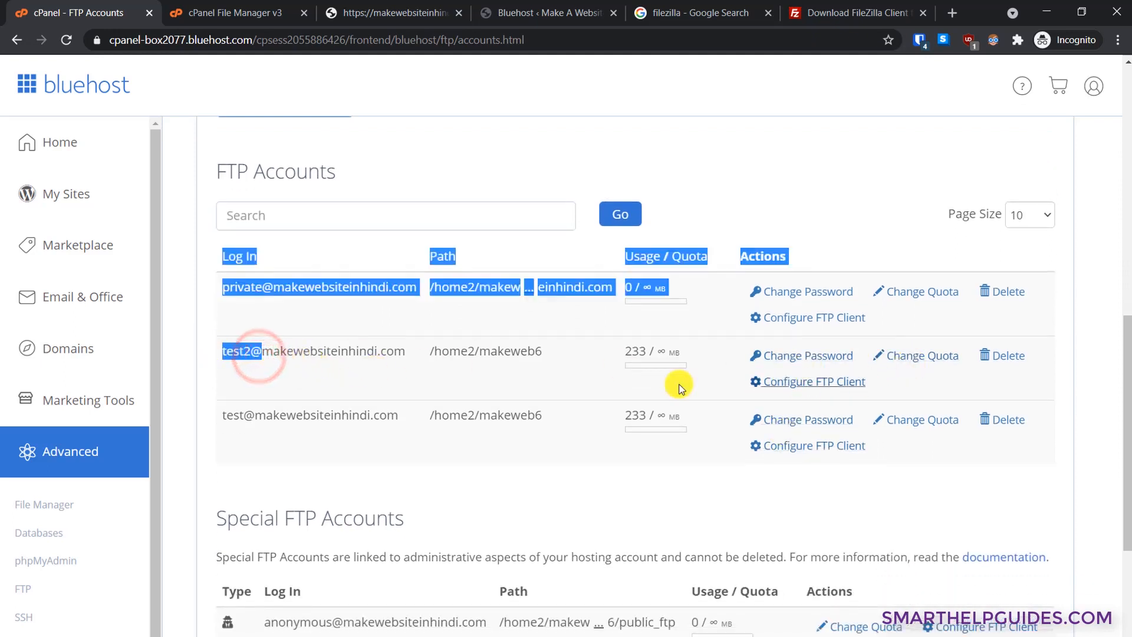
pyautogui.click(794, 382)
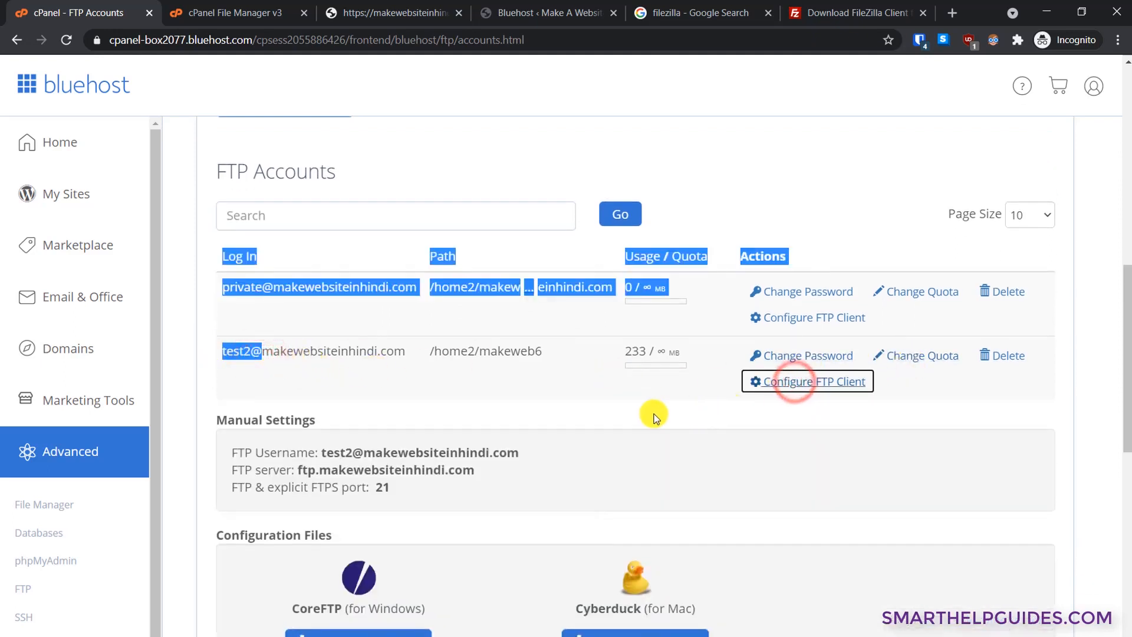
# Copy the test2 account's FTP username from the manual settings into FileZilla's Username field and return to the browser.
pyautogui.scroll(-3, 644, 408)
pyautogui.moveTo(531, 315); pyautogui.dragTo(322, 302)
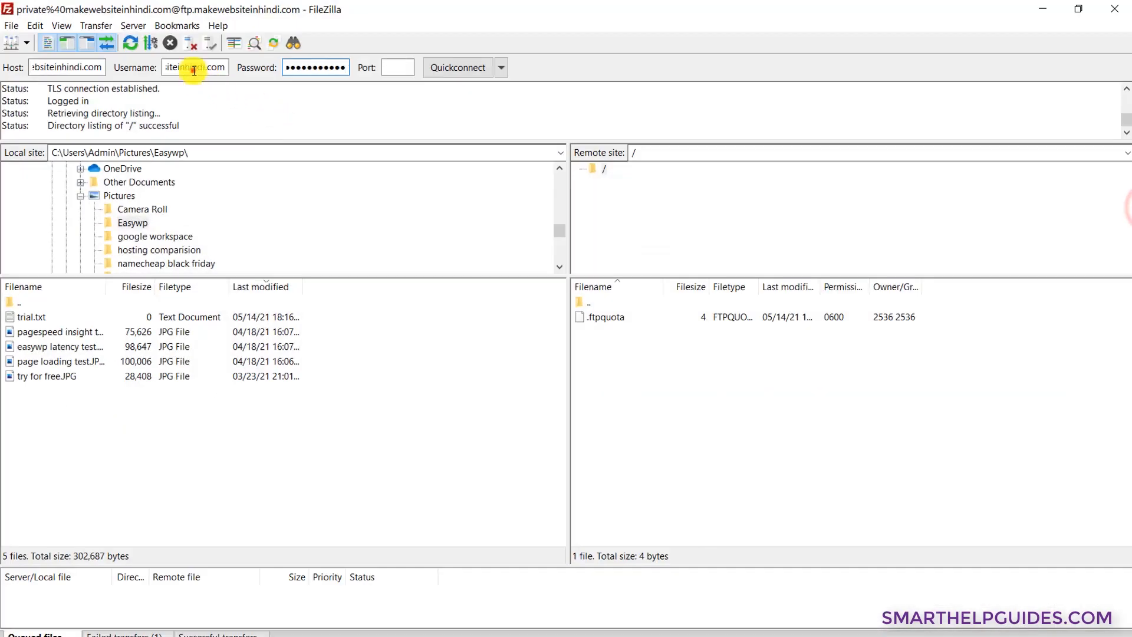
pyautogui.click(194, 70)
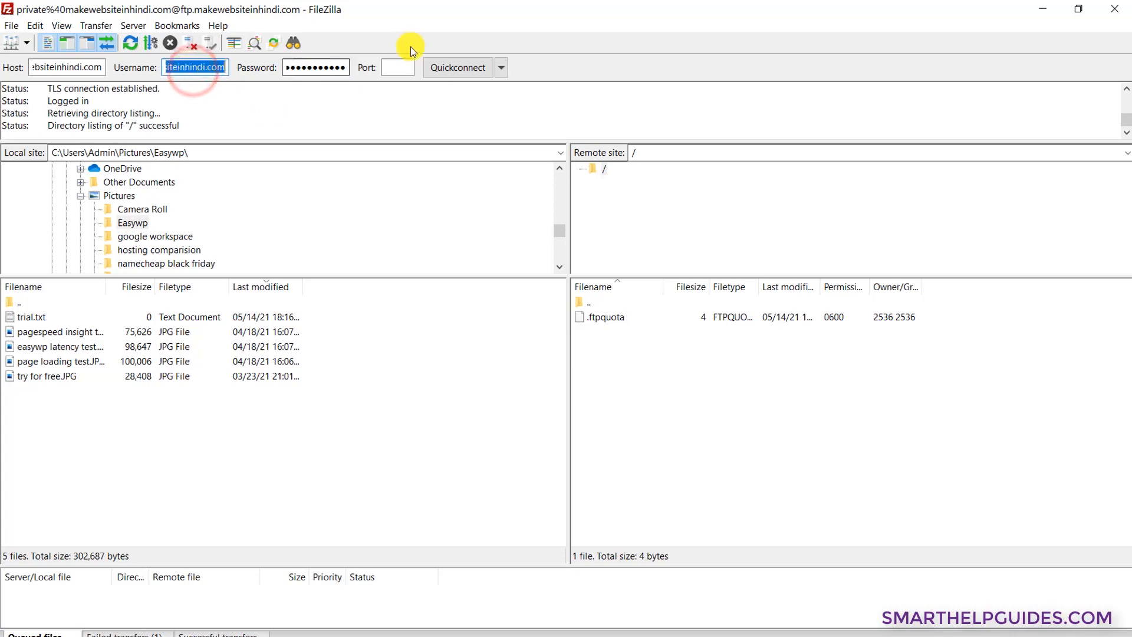
pyautogui.click(1035, 7)
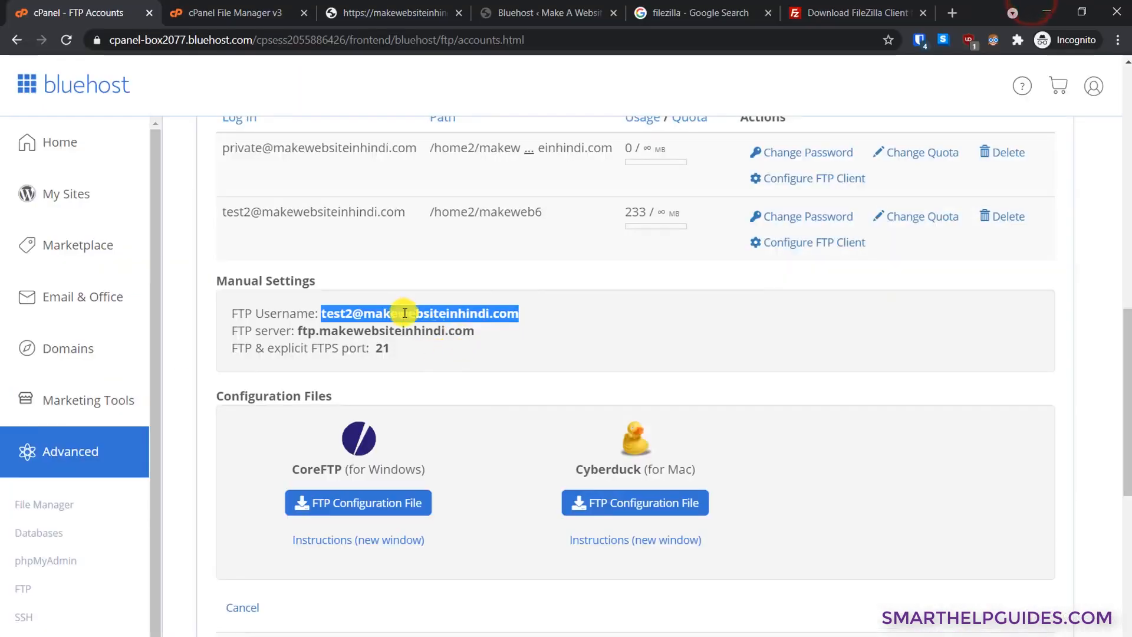
# Copy the FTP server ftp.makewebsiteinhindi.com into FileZilla's Host field, set the port to 21, and connect.
pyautogui.moveTo(473, 329); pyautogui.dragTo(298, 331)
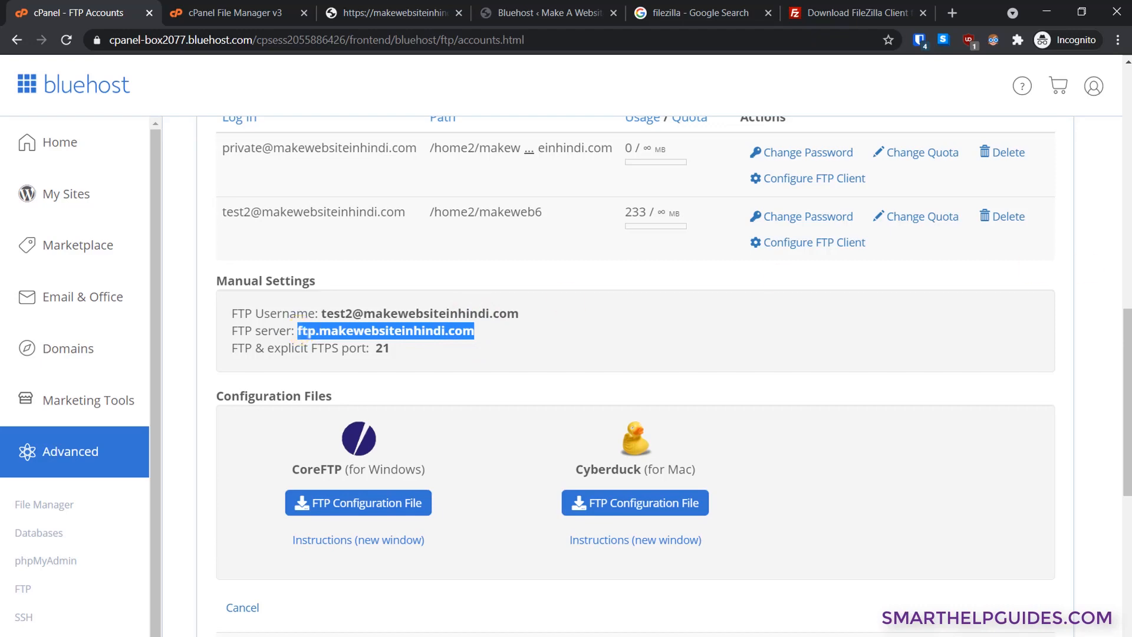
pyautogui.hotkey('alt', 'Tab')
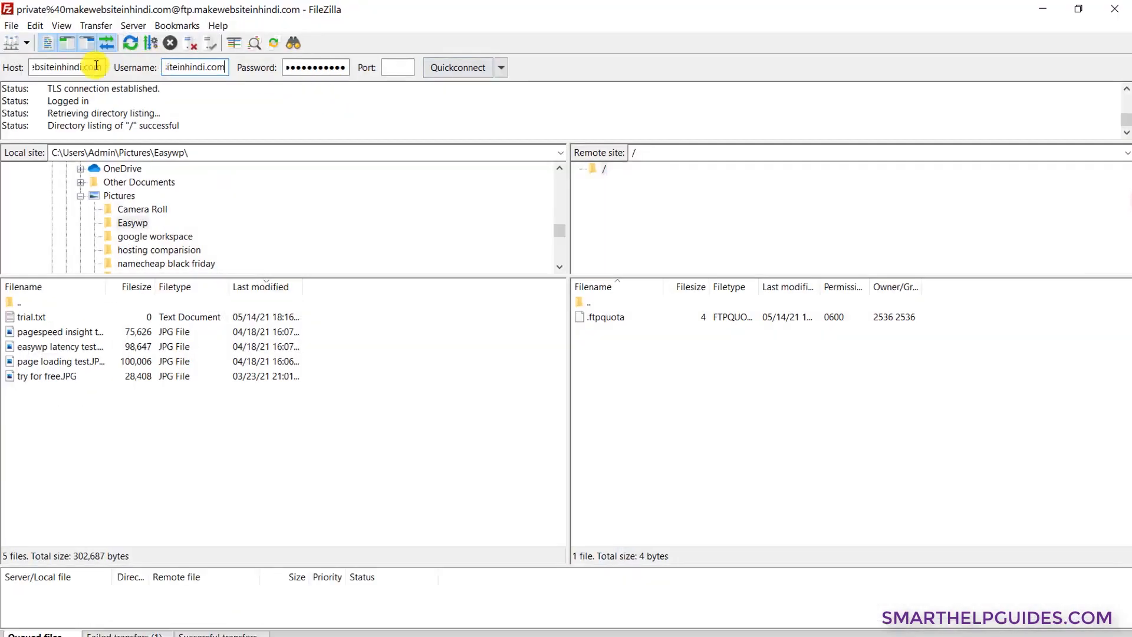
pyautogui.click(94, 66)
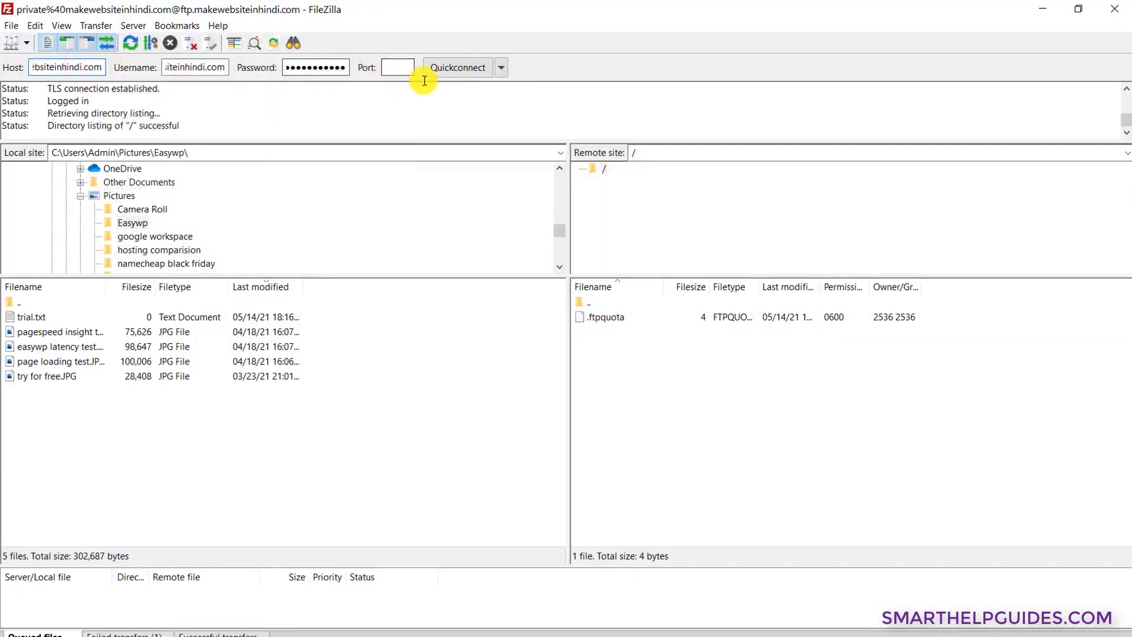
pyautogui.click(406, 62)
pyautogui.write('21')
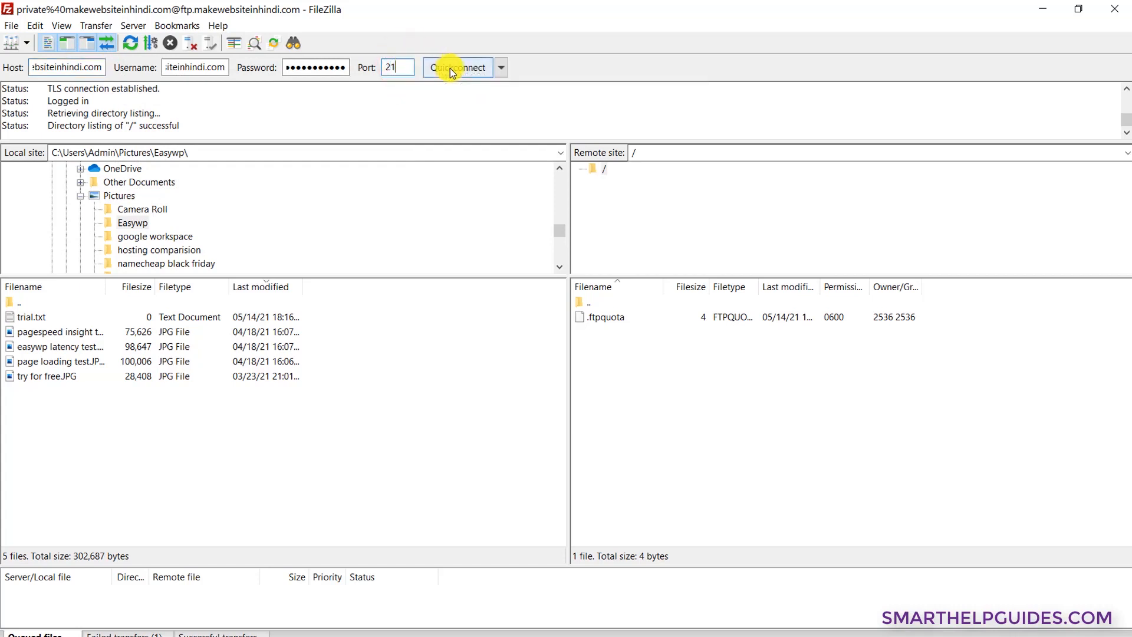
pyautogui.click(448, 67)
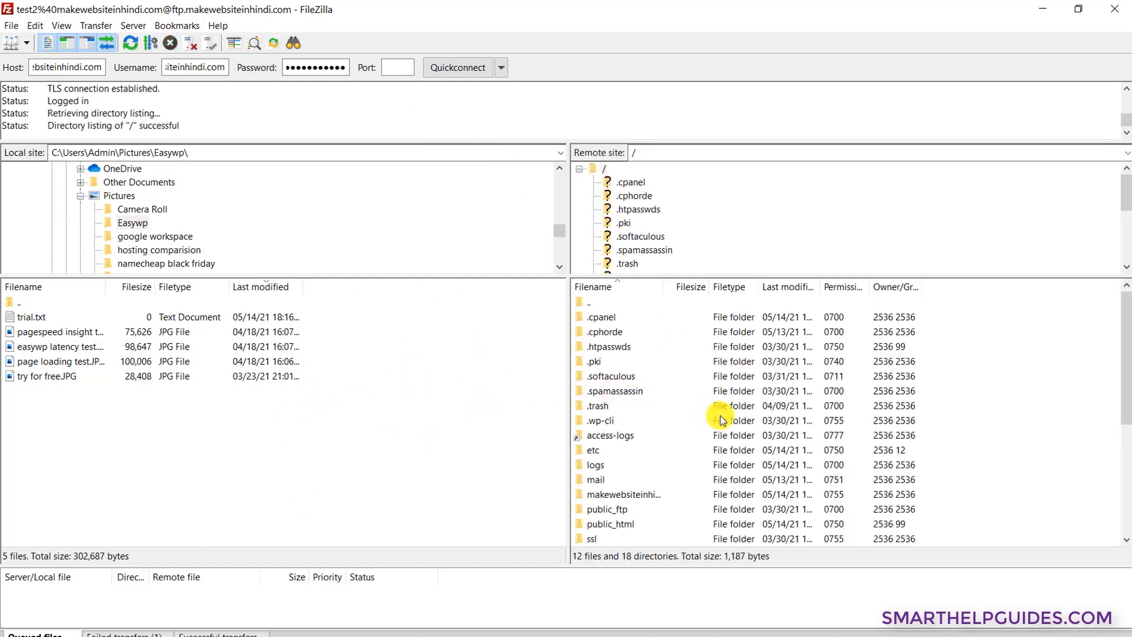
# Look through the remote site's root directory and open its public_html folder.
pyautogui.scroll(-5, 722, 420)
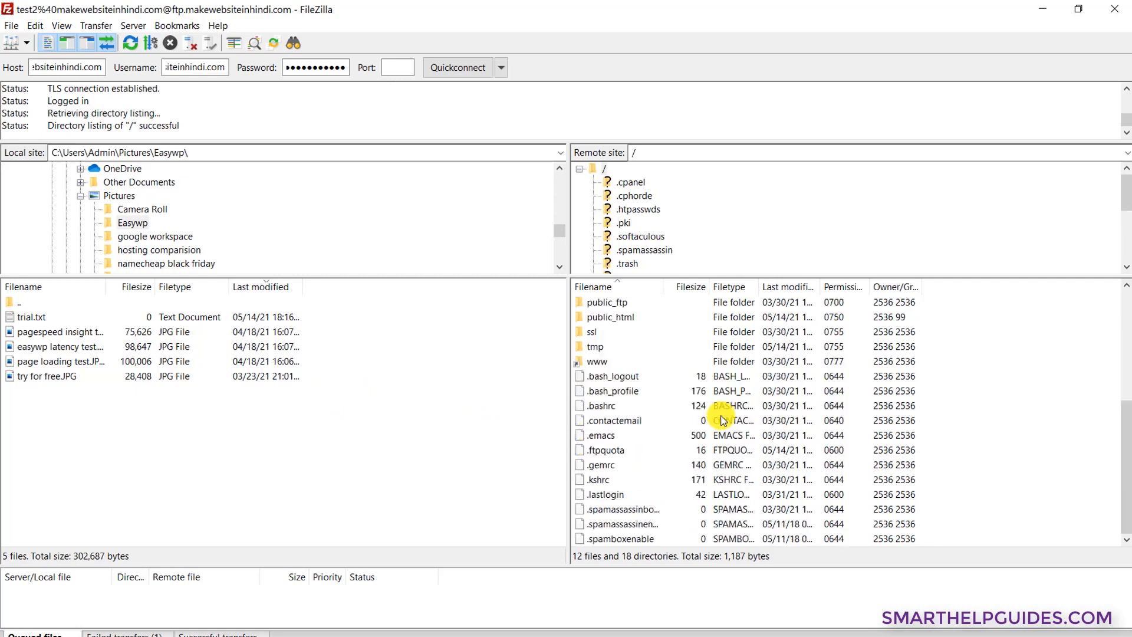
pyautogui.scroll(5, 774, 362)
pyautogui.click(783, 361)
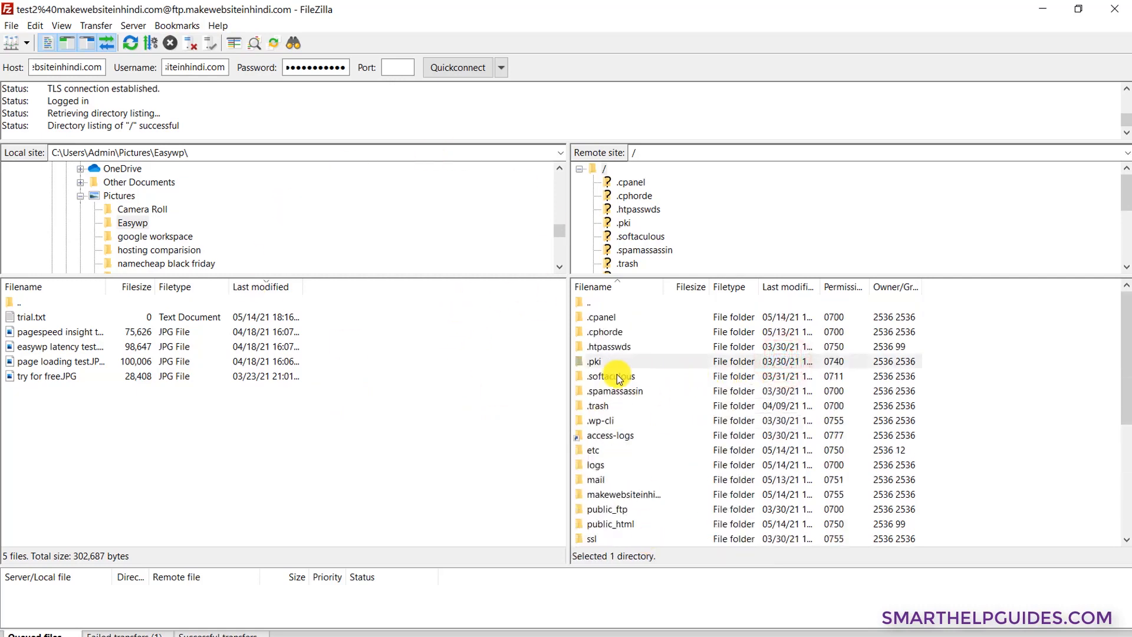
pyautogui.scroll(-1, 664, 441)
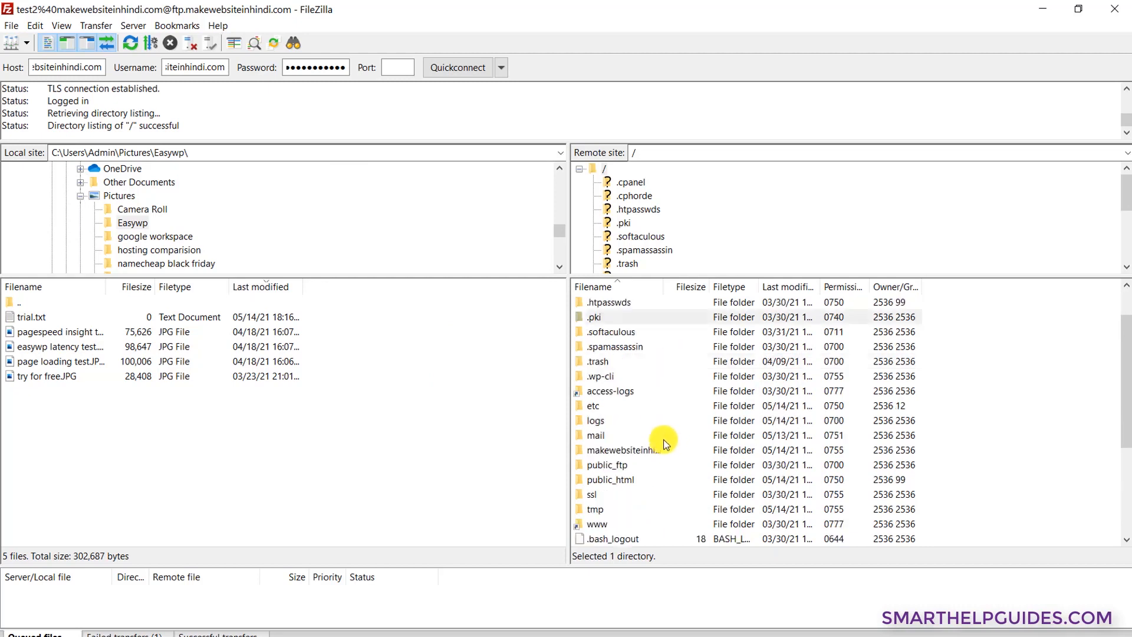
pyautogui.doubleClick(616, 484)
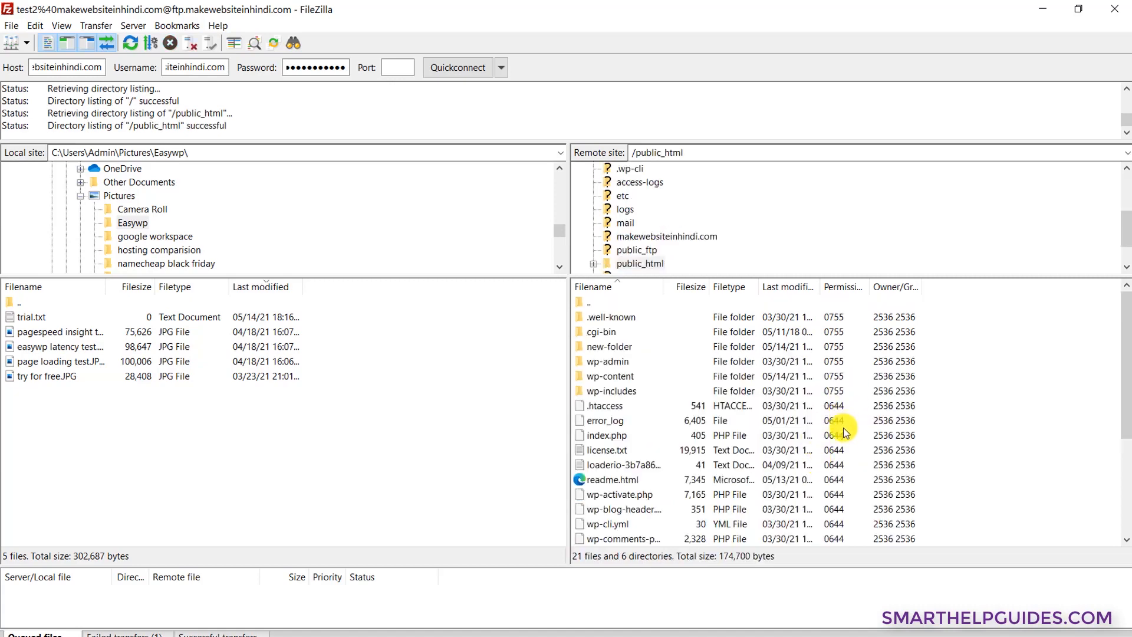
# Examine the files in the remote public_html folder and the file operations offered there.
pyautogui.scroll(-4, 844, 432)
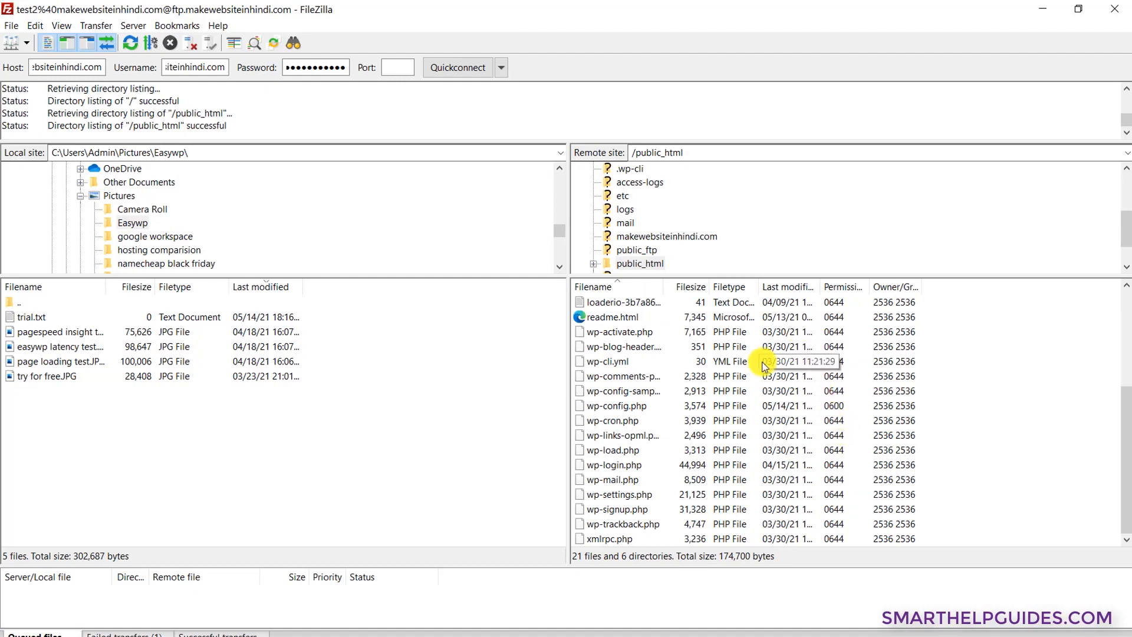
pyautogui.scroll(4, 674, 346)
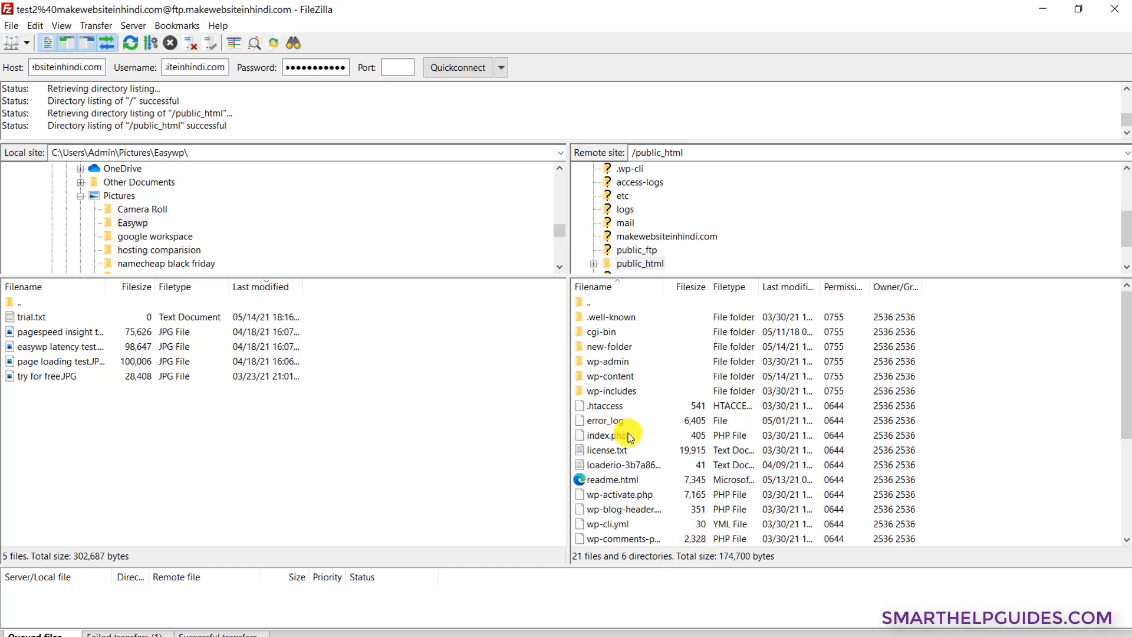
pyautogui.scroll(-4, 630, 436)
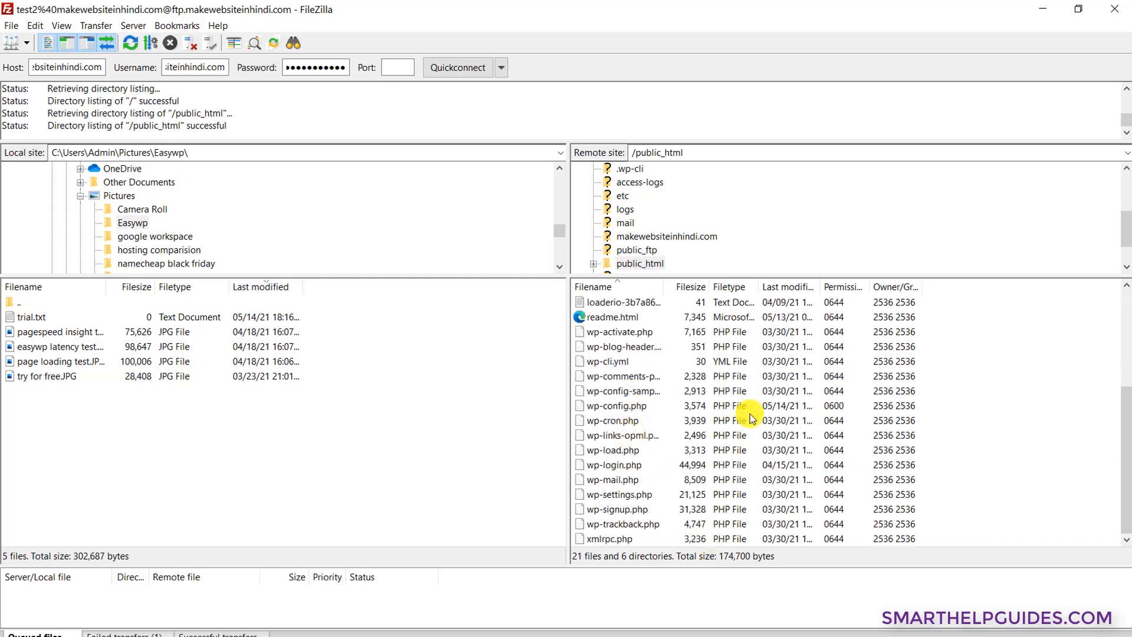
pyautogui.rightClick(950, 397)
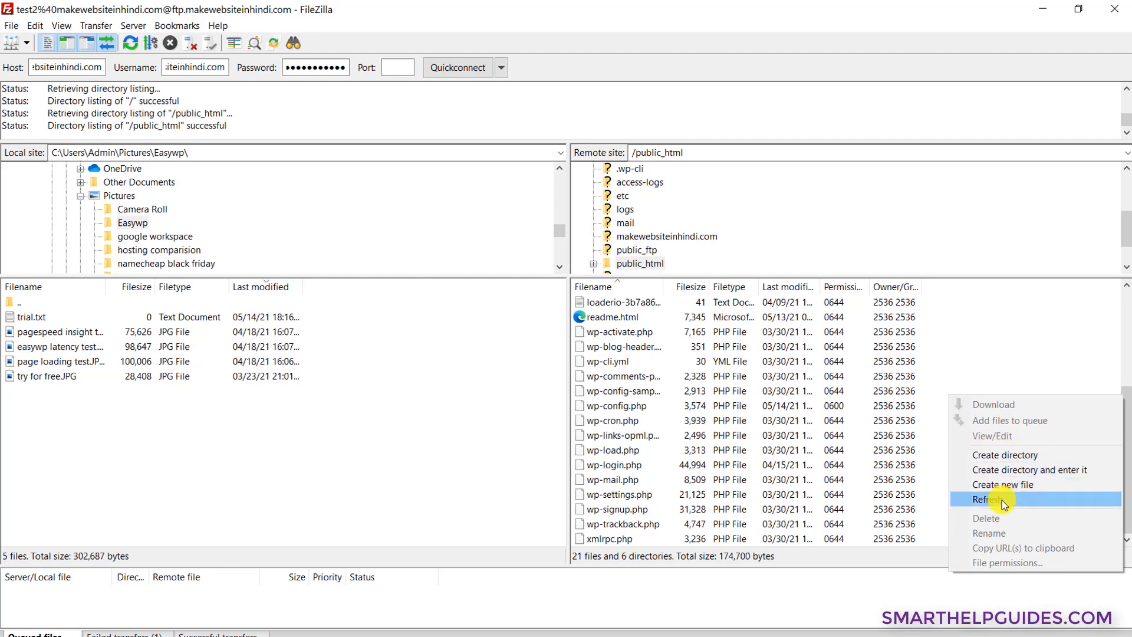
pyautogui.click(400, 472)
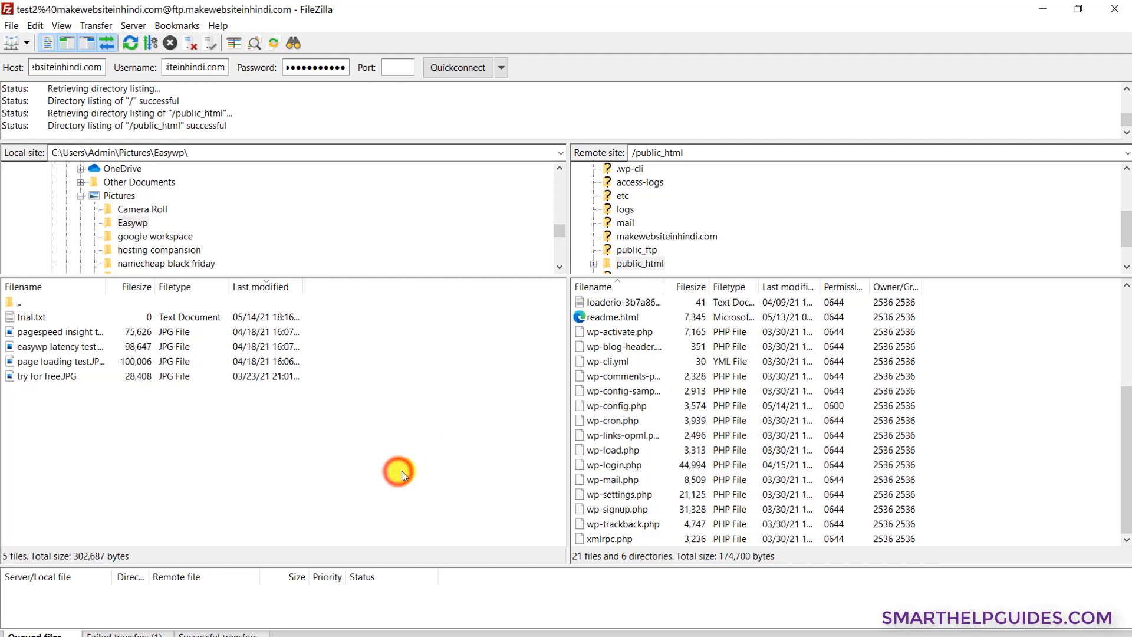
# Open new-folder inside the remote public_html and upload try for free.JPG from the local Easywp folder to it.
pyautogui.scroll(4, 674, 397)
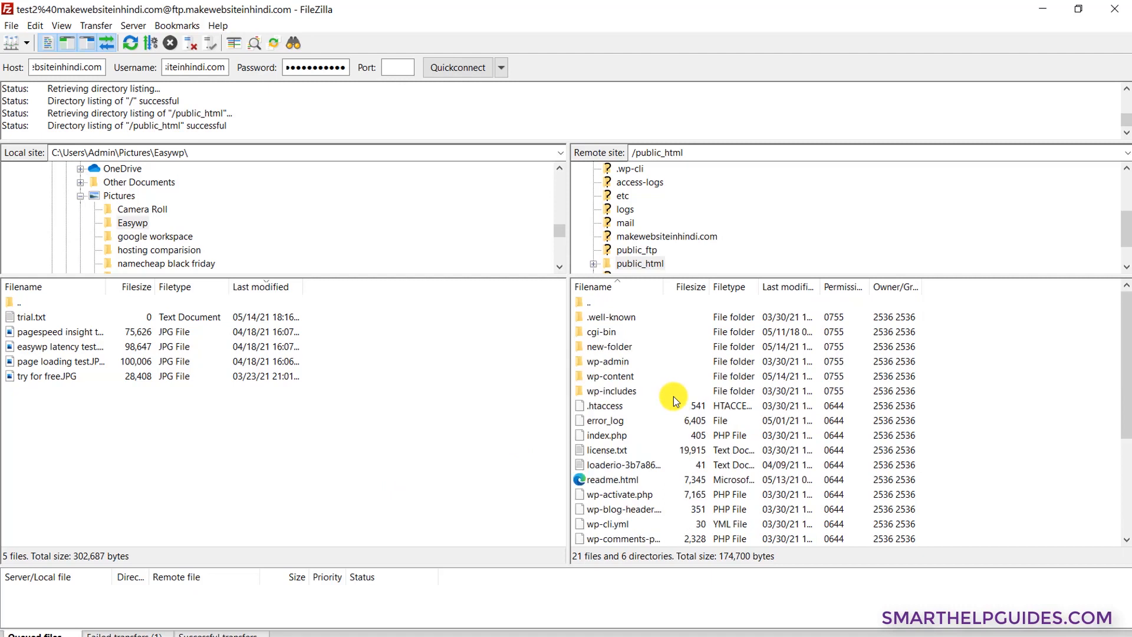
pyautogui.doubleClick(598, 347)
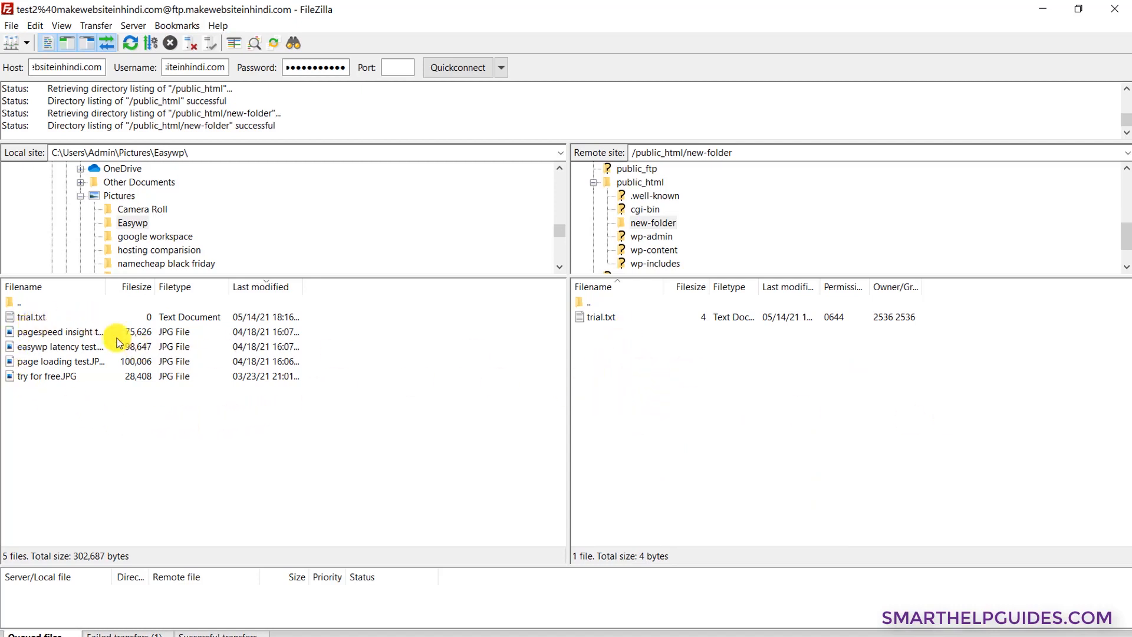
pyautogui.click(46, 375)
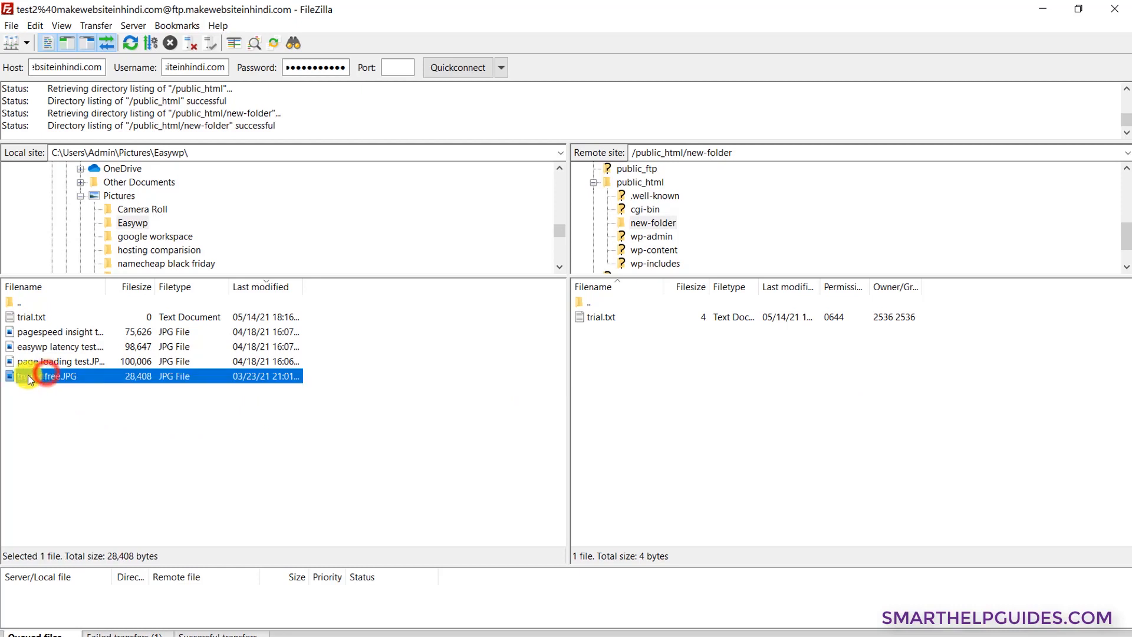
pyautogui.moveTo(48, 379); pyautogui.dragTo(119, 393)
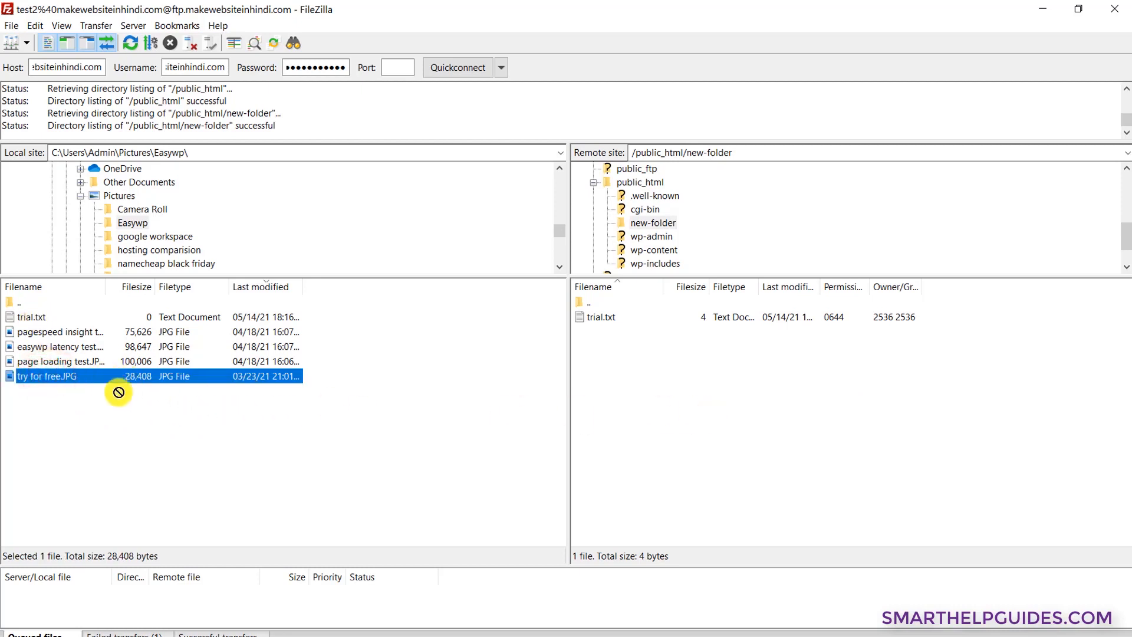
pyautogui.rightClick(62, 379)
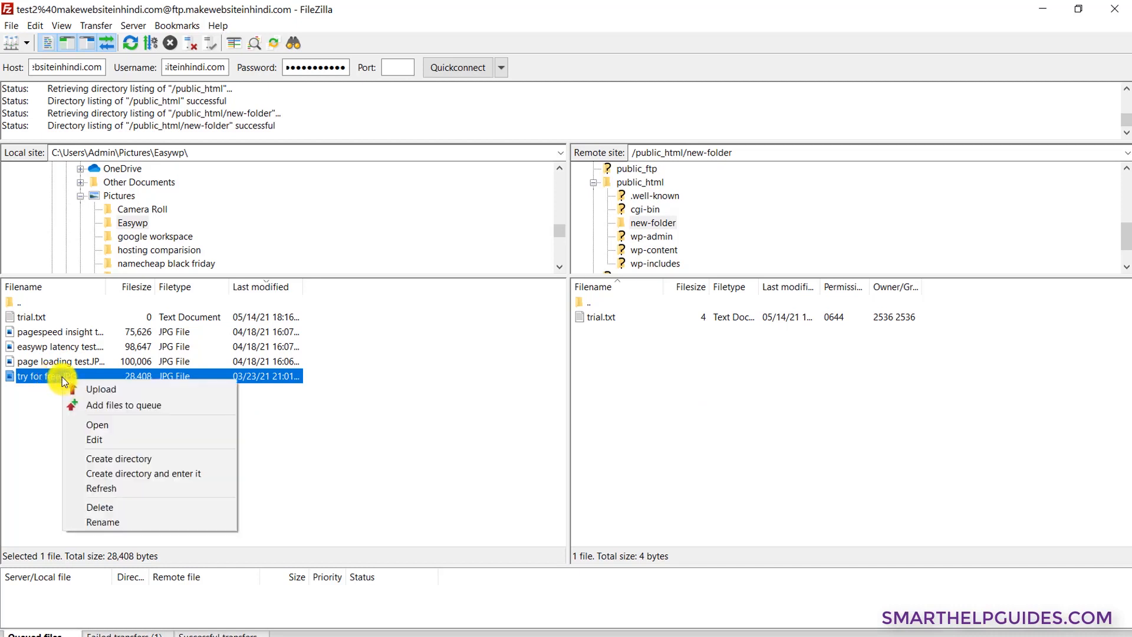
pyautogui.click(95, 390)
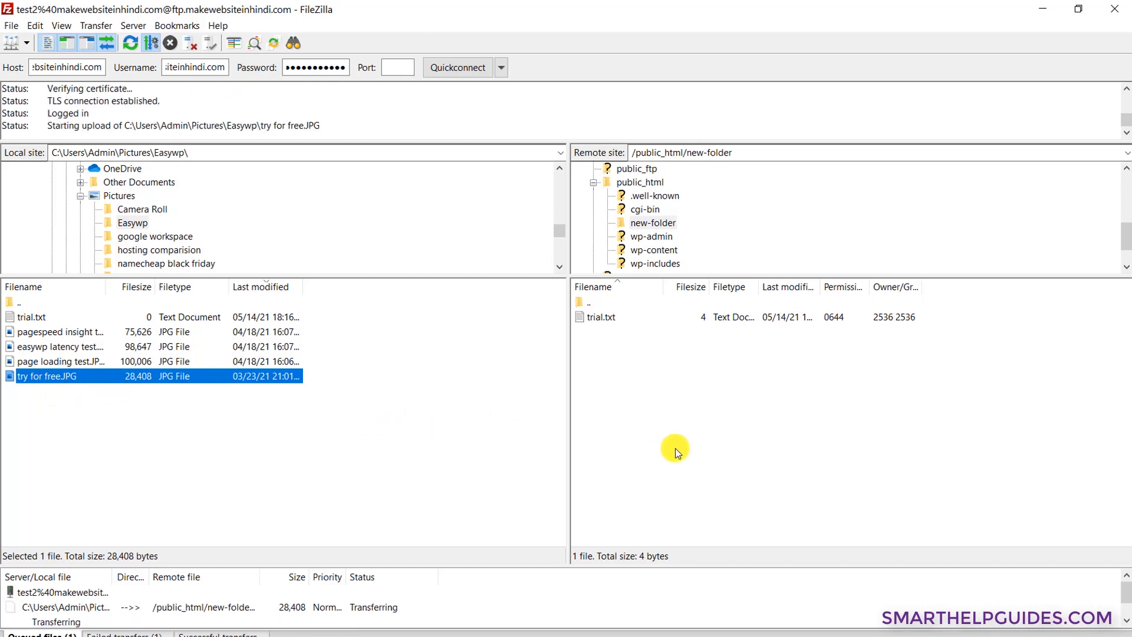
pyautogui.click(716, 426)
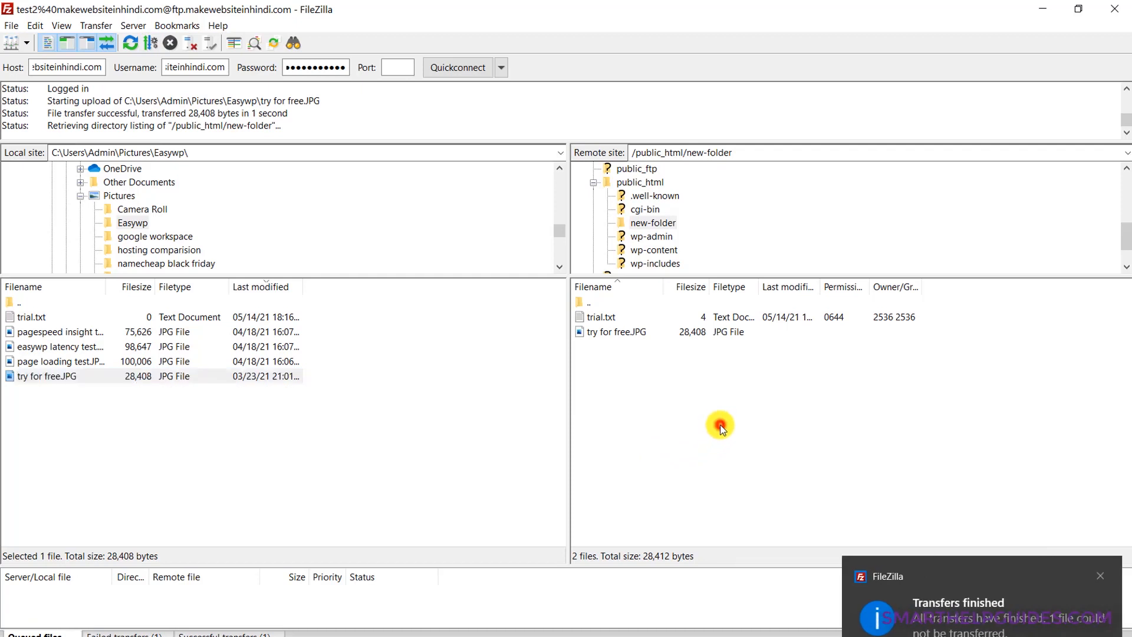
# Examine the file permissions of trial.txt in the remote new-folder, close them without changes, and deselect the file.
pyautogui.click(843, 318)
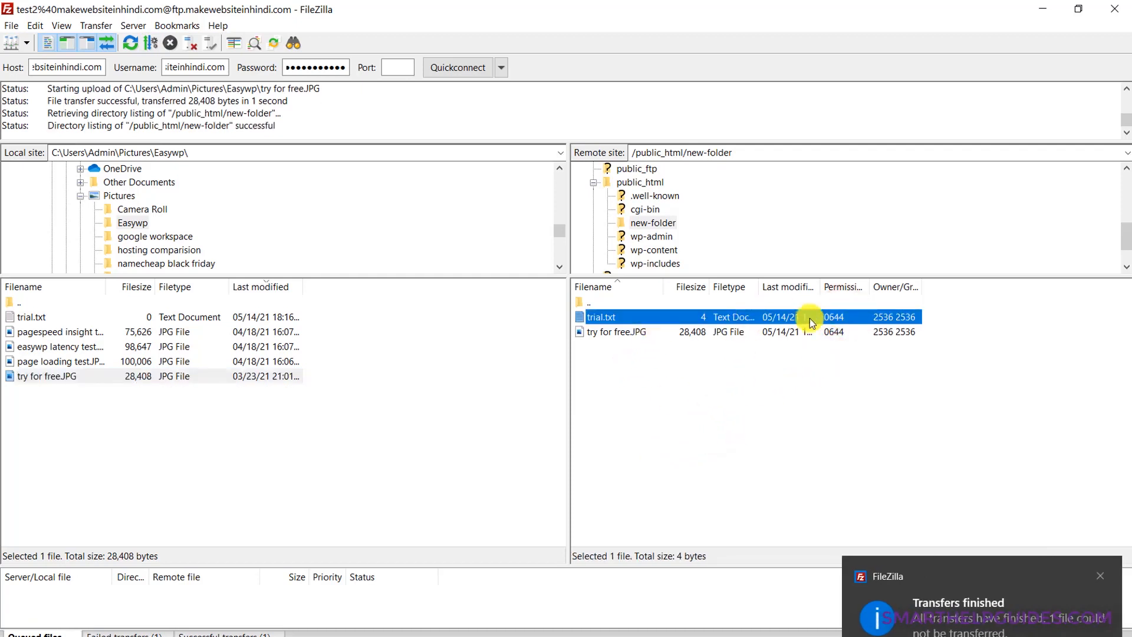
pyautogui.rightClick(843, 318)
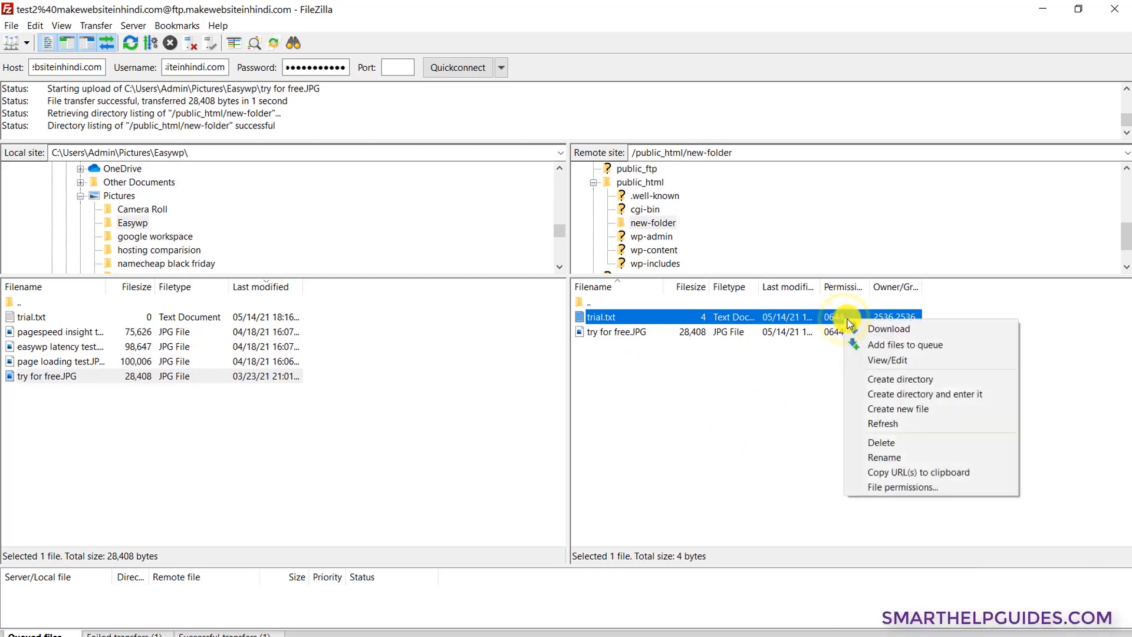
pyautogui.click(902, 487)
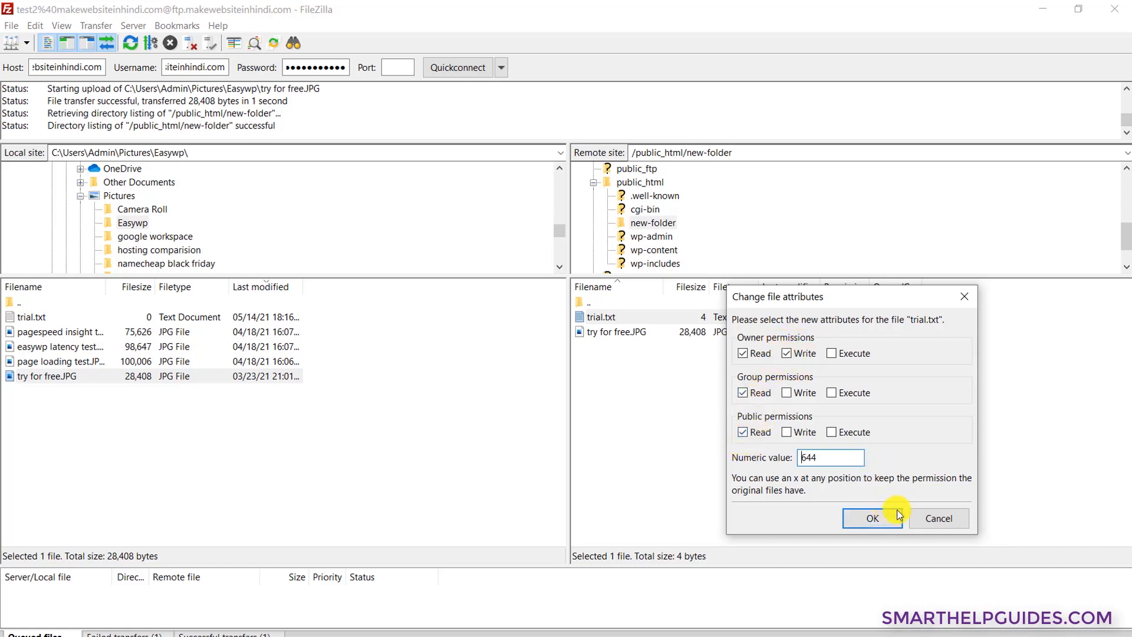
pyautogui.click(930, 517)
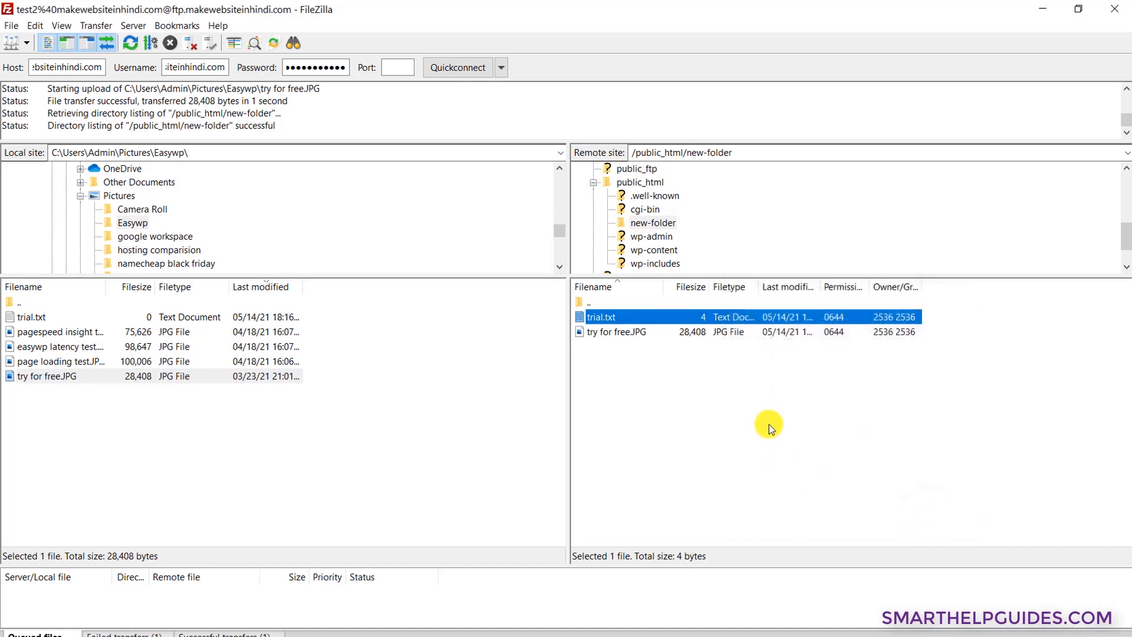
pyautogui.click(769, 424)
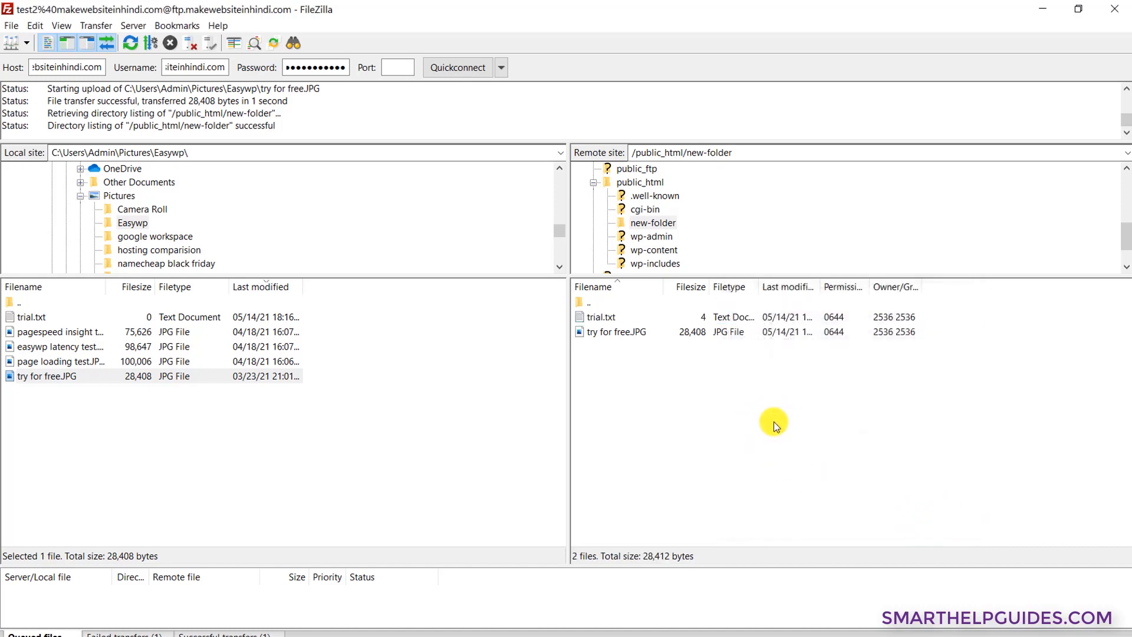